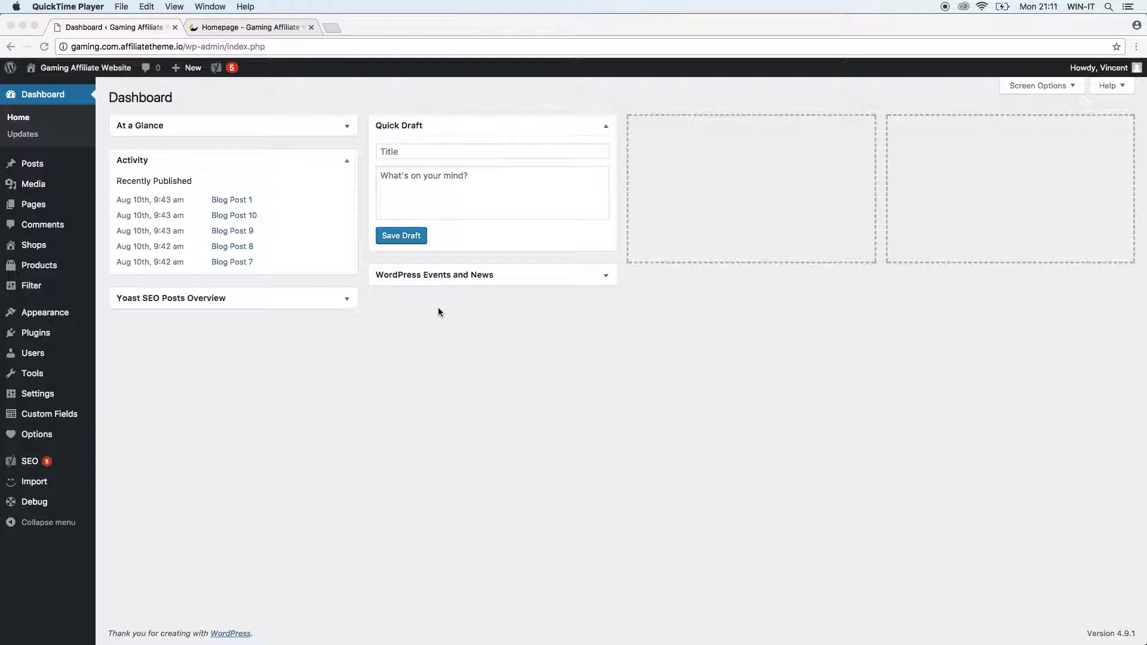
- Open the Amazon entry from the Shops list for editing
{"action": "left_click", "coordinate": [438, 311]}
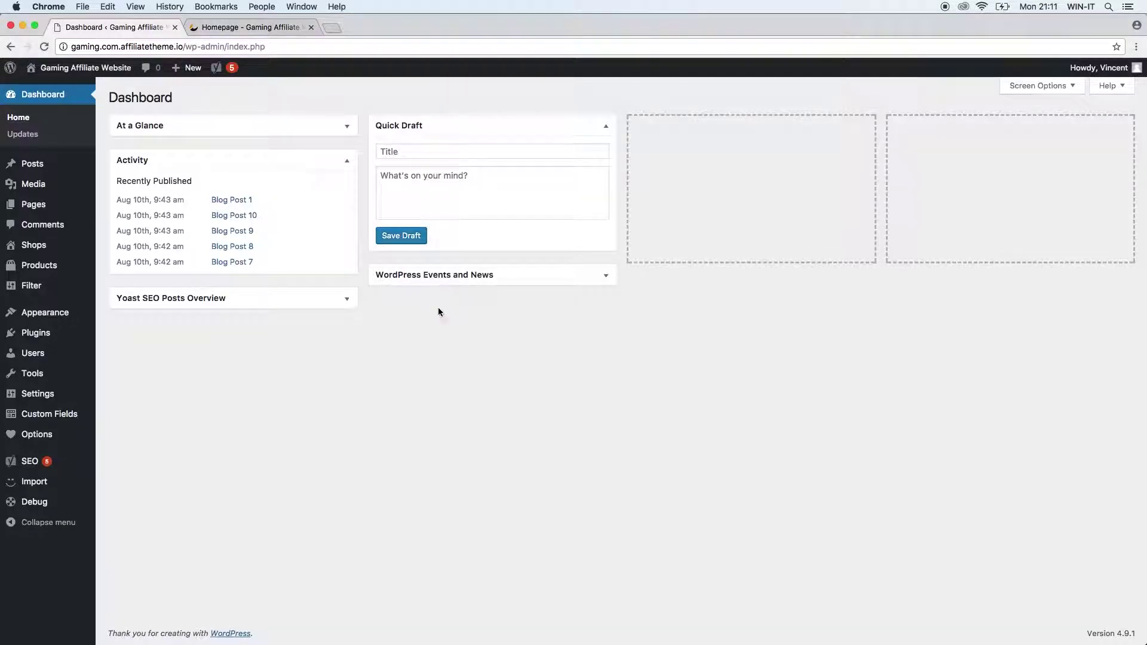
{"action": "mouse_move", "coordinate": [70, 251]}
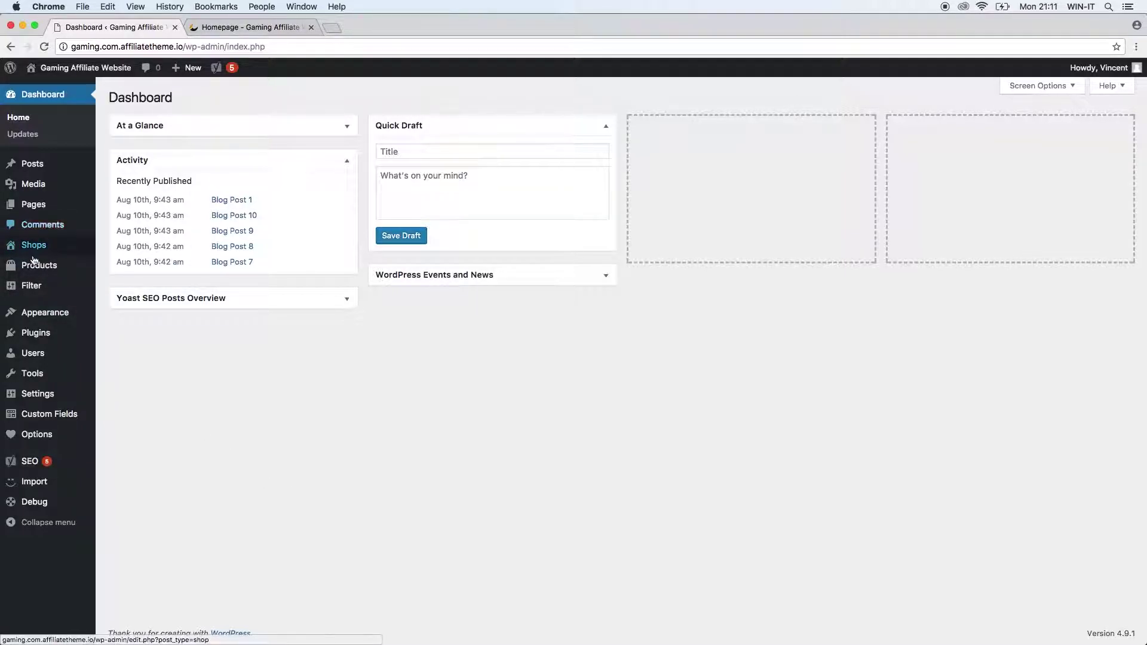
{"action": "left_click", "coordinate": [34, 254]}
{"action": "left_click", "coordinate": [36, 261]}
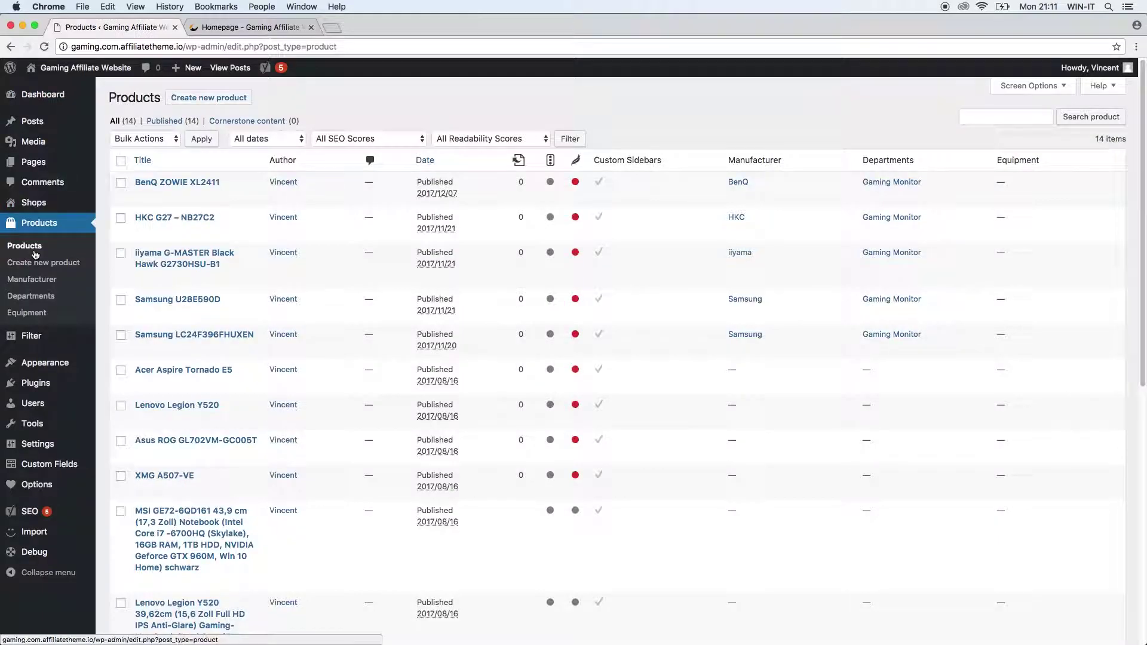
{"action": "left_click", "coordinate": [35, 204]}
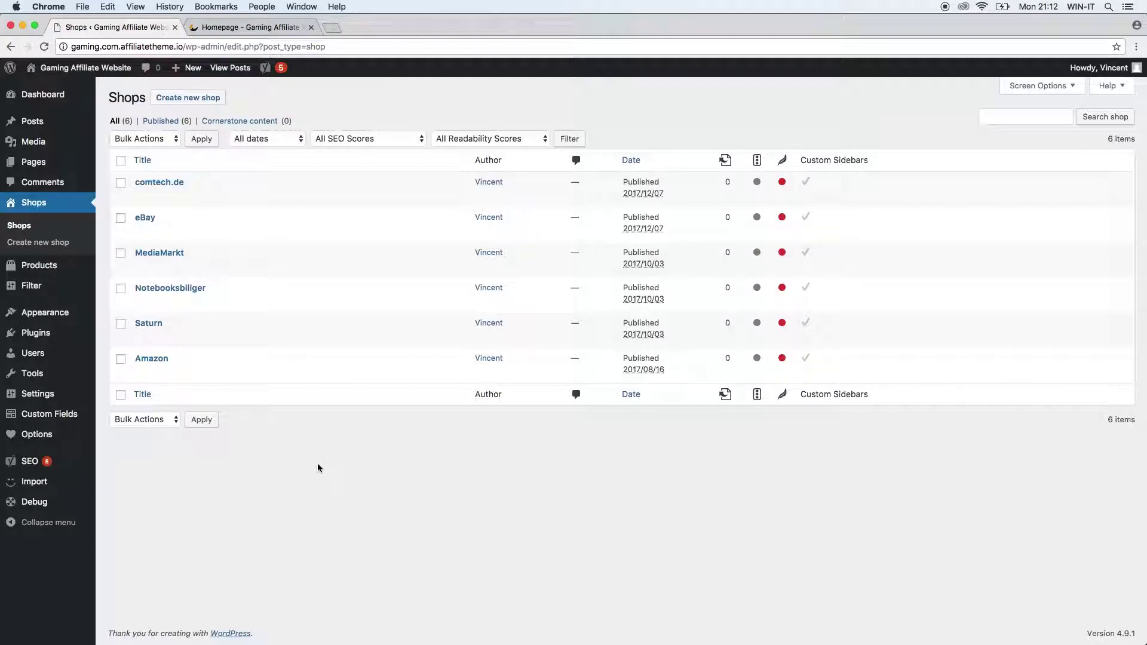
{"action": "mouse_move", "coordinate": [173, 364]}
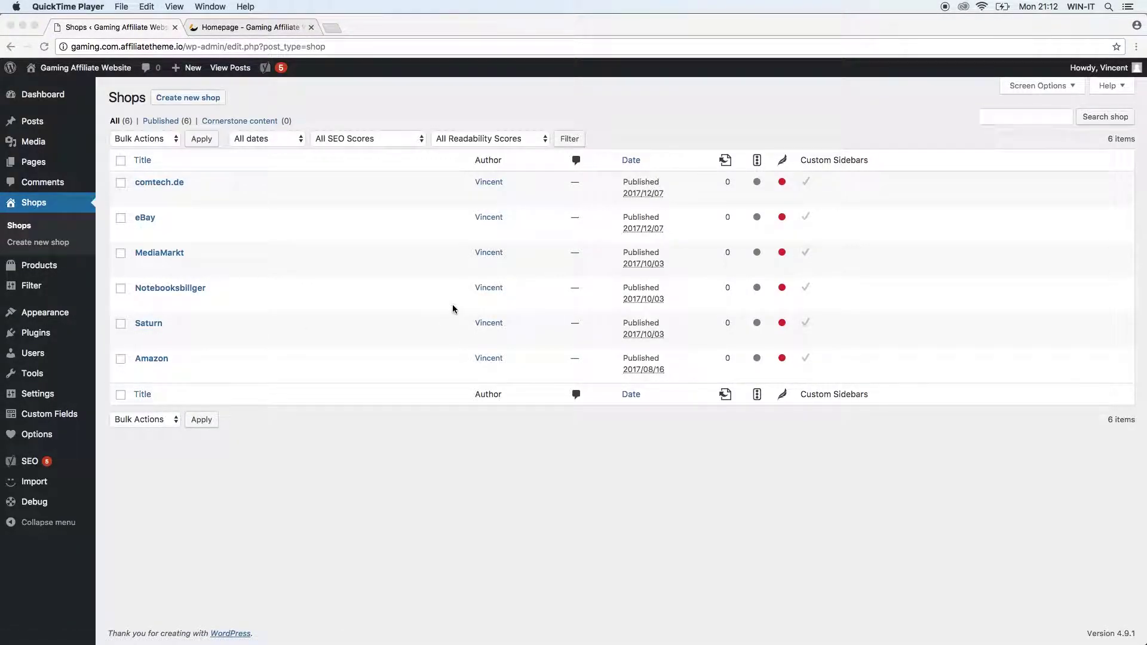
{"action": "left_click", "coordinate": [357, 301]}
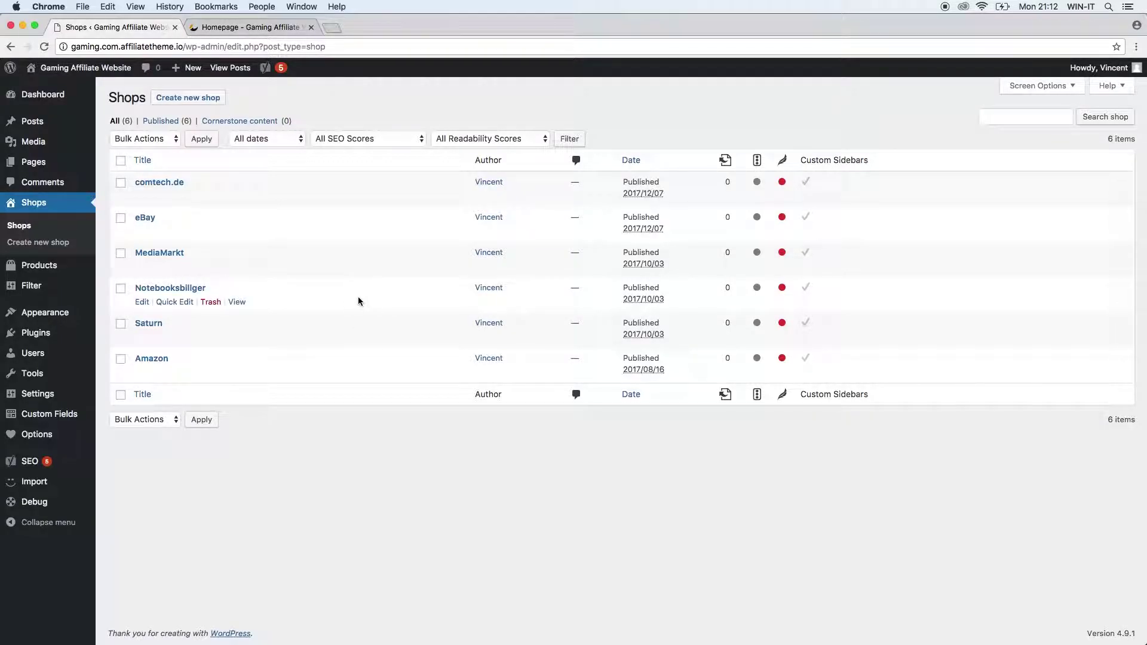
{"action": "left_click", "coordinate": [143, 374]}
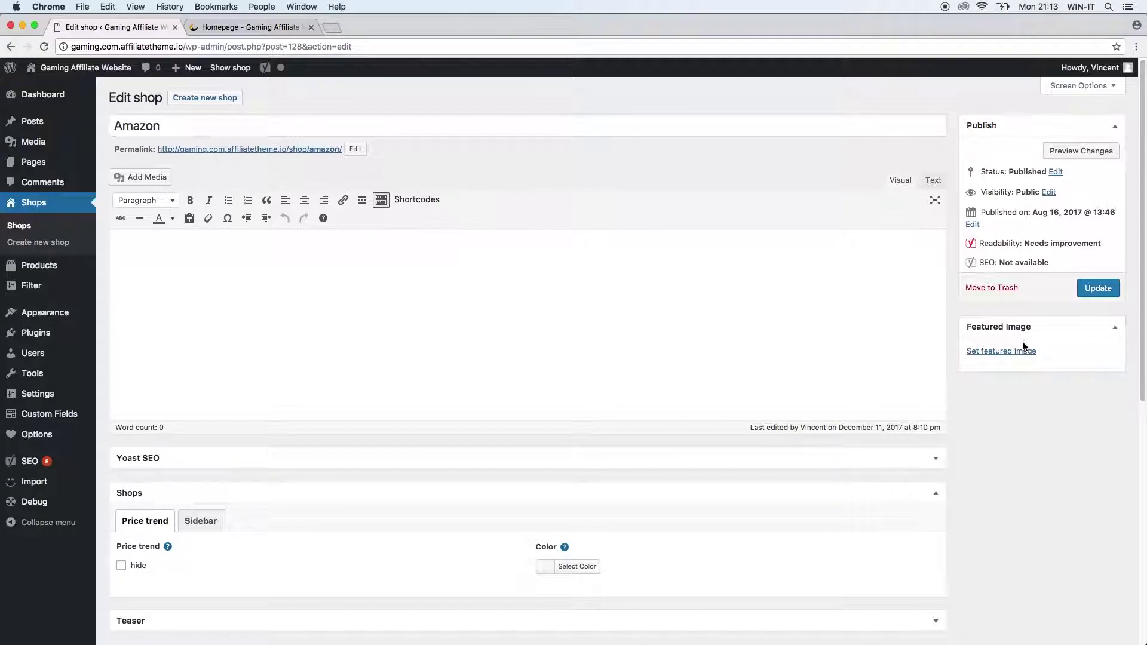
- Upload logo-amazon.png from the Logos (Shops) folder in Downloads, set it as the Amazon shop's featured image and update the shop
{"action": "left_click", "coordinate": [1020, 352]}
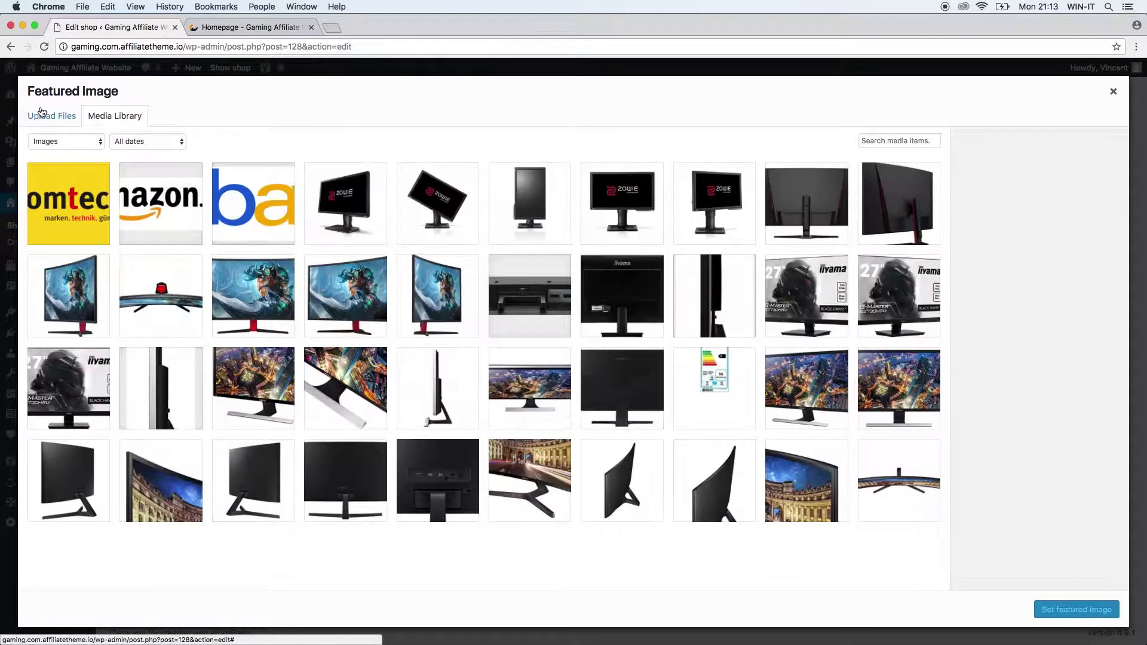
{"action": "left_click", "coordinate": [47, 116]}
{"action": "left_click", "coordinate": [603, 327]}
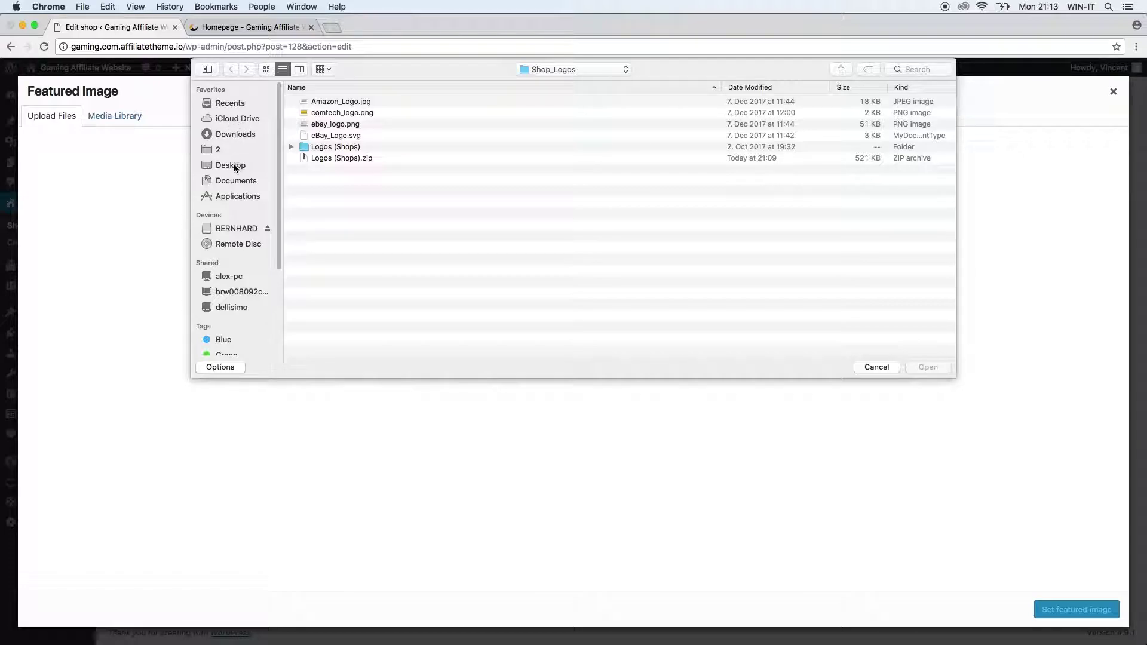
{"action": "left_click", "coordinate": [235, 134]}
{"action": "double_click", "coordinate": [403, 102]}
{"action": "left_click", "coordinate": [366, 112]}
{"action": "left_click", "coordinate": [919, 368]}
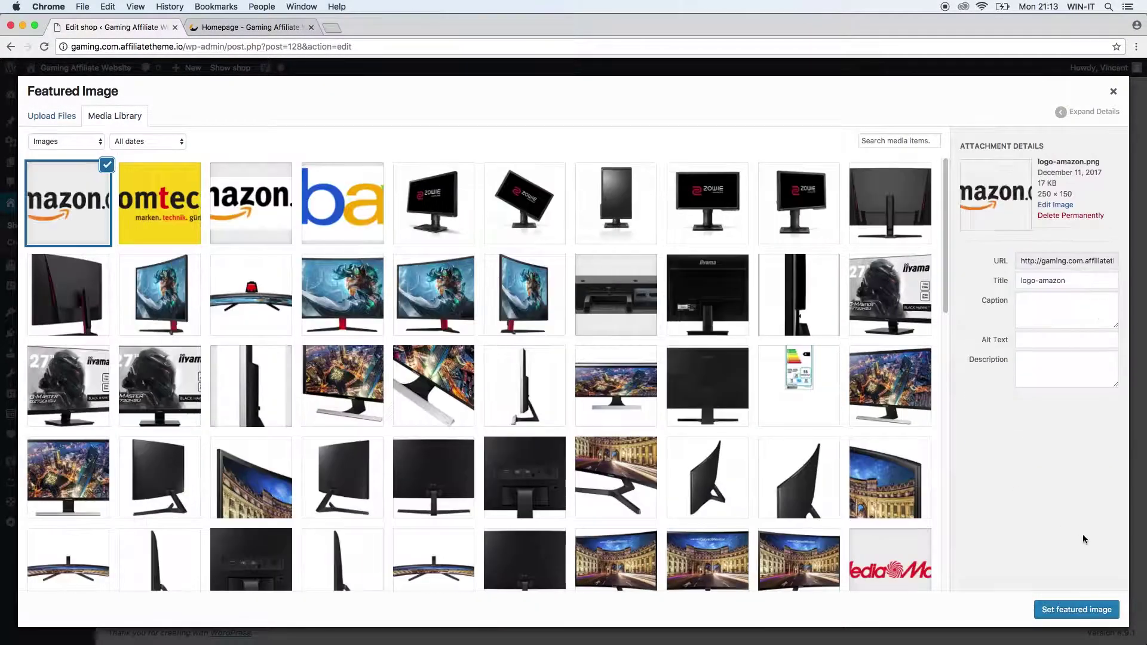
{"action": "left_click", "coordinate": [1084, 608]}
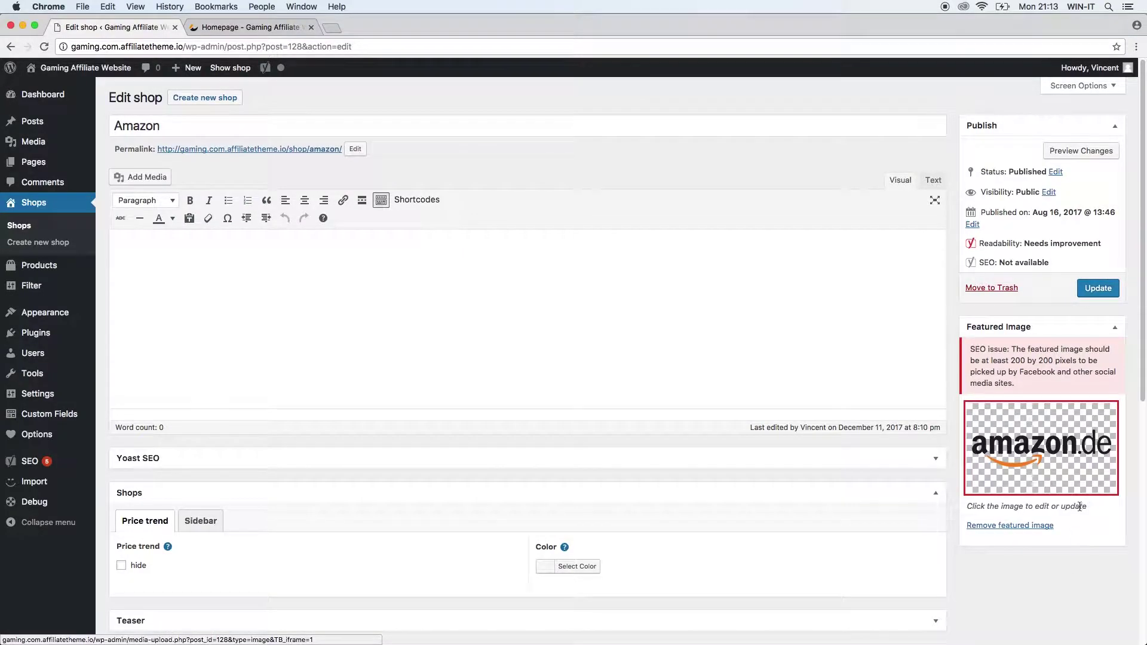
{"action": "left_click", "coordinate": [1101, 289]}
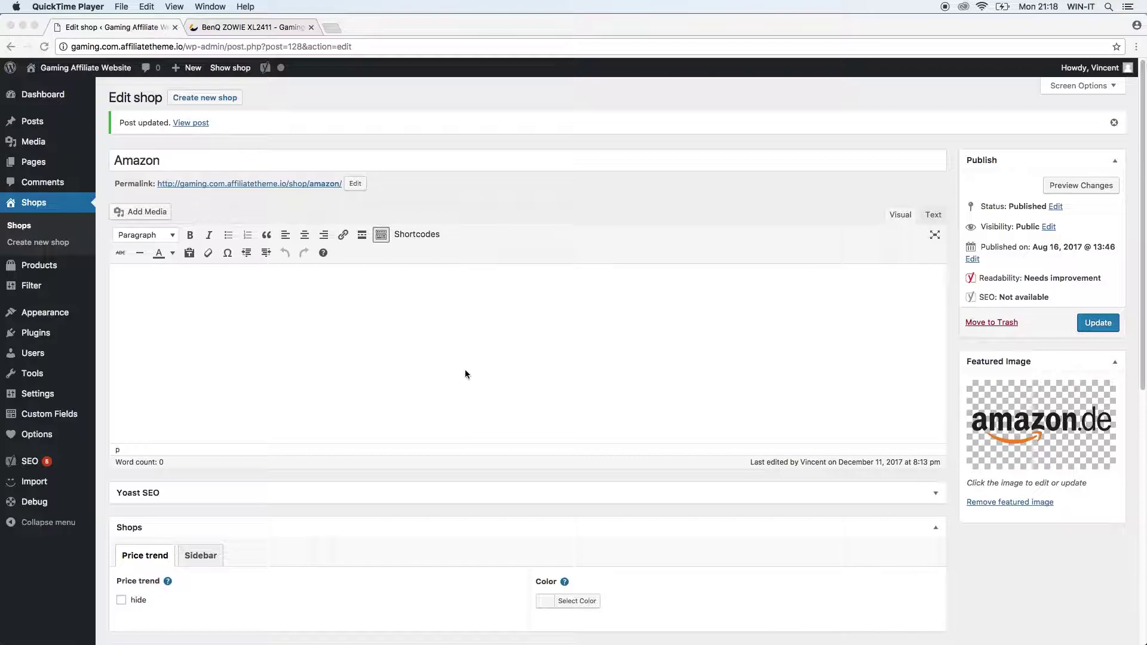
- Examine the price trend options of the Amazon shop, including the explanation of the hide setting
{"action": "left_click", "coordinate": [341, 543]}
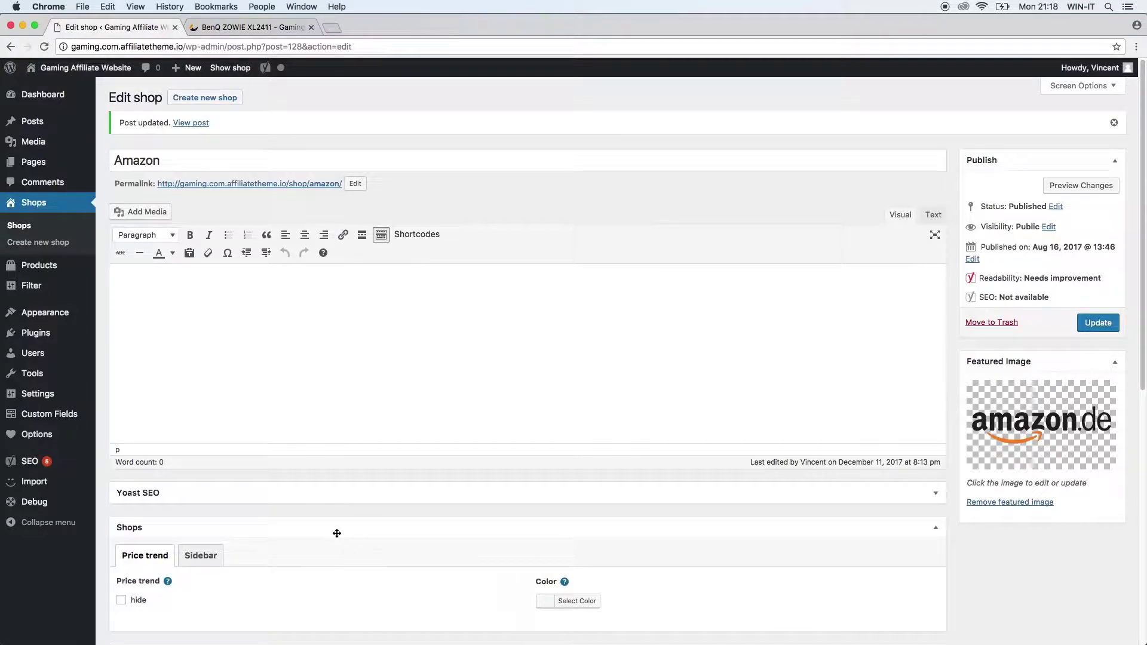
{"action": "scroll", "coordinate": [331, 536], "scroll_direction": "down", "scroll_amount": 3}
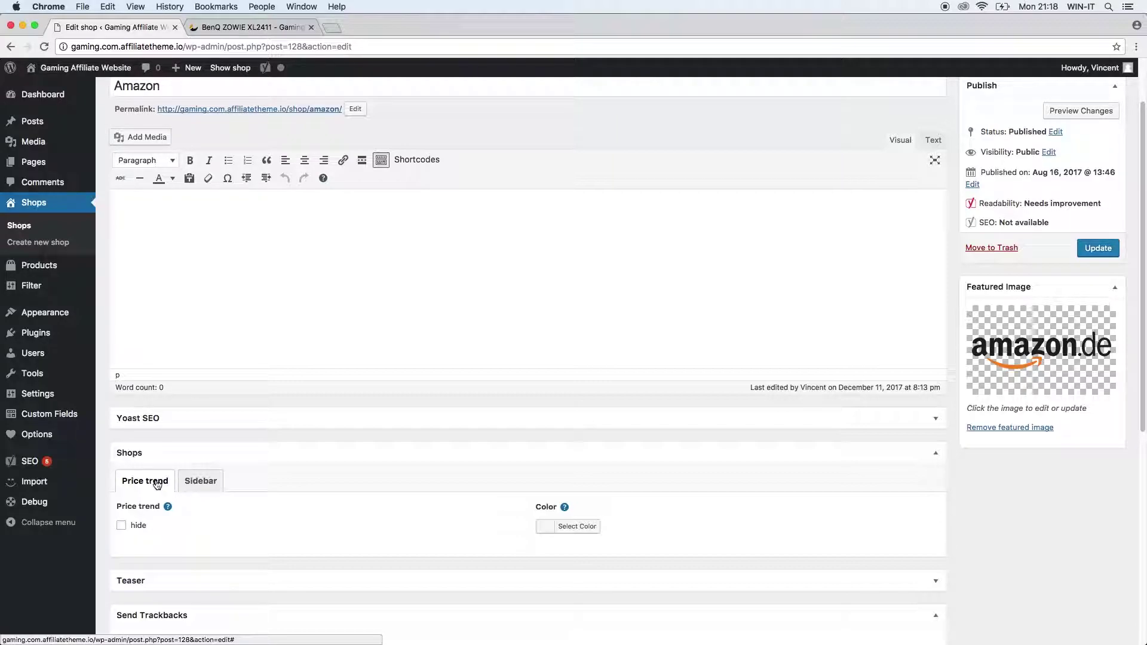
{"action": "mouse_move", "coordinate": [167, 509]}
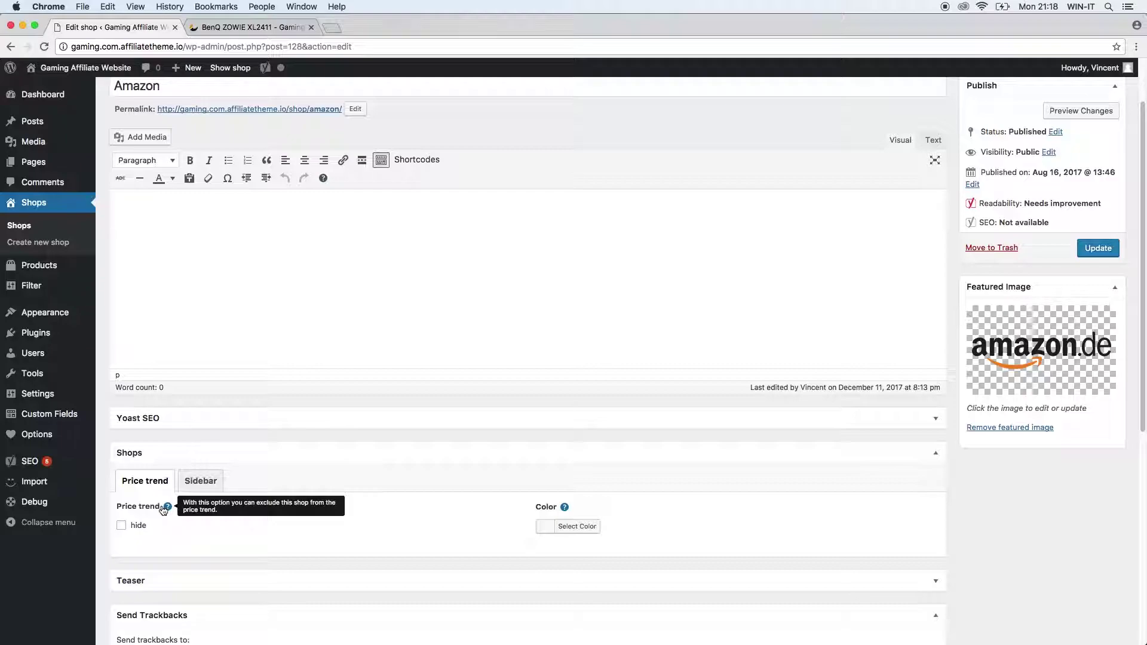
- Examine the price comparison and the shop curves in the price trend chart on the BenQ ZOWIE XL2411 product page
{"action": "left_click", "coordinate": [253, 34]}
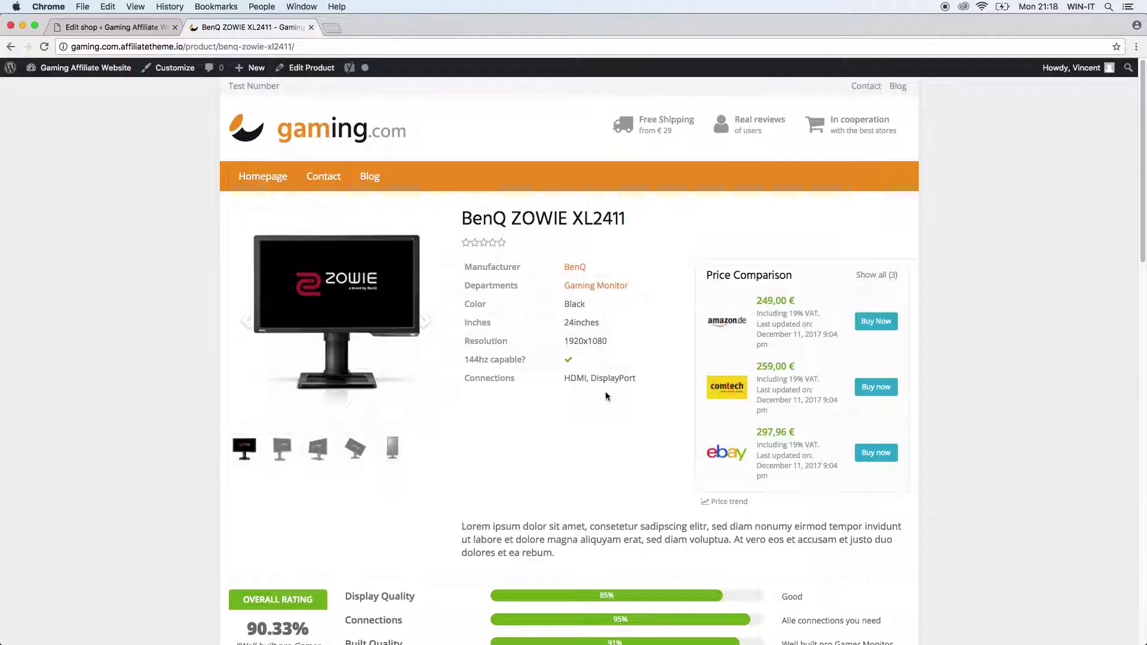
{"action": "scroll", "coordinate": [592, 460], "scroll_direction": "down", "scroll_amount": 5}
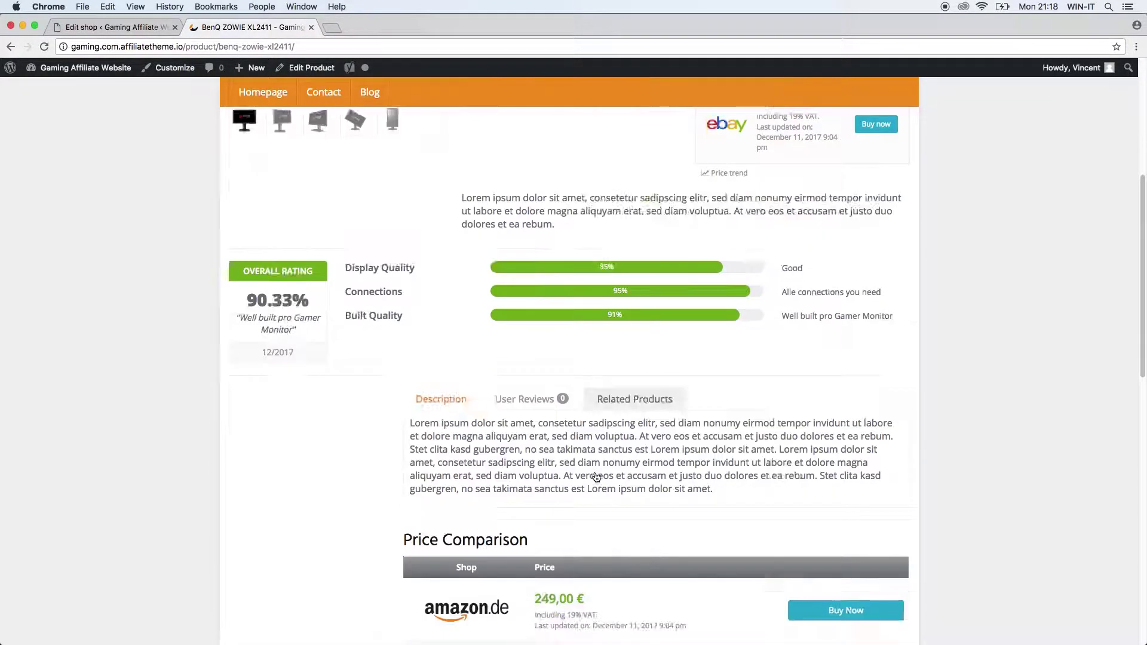
{"action": "scroll", "coordinate": [595, 476], "scroll_direction": "down", "scroll_amount": 2}
{"action": "scroll", "coordinate": [353, 491], "scroll_direction": "down", "scroll_amount": 3}
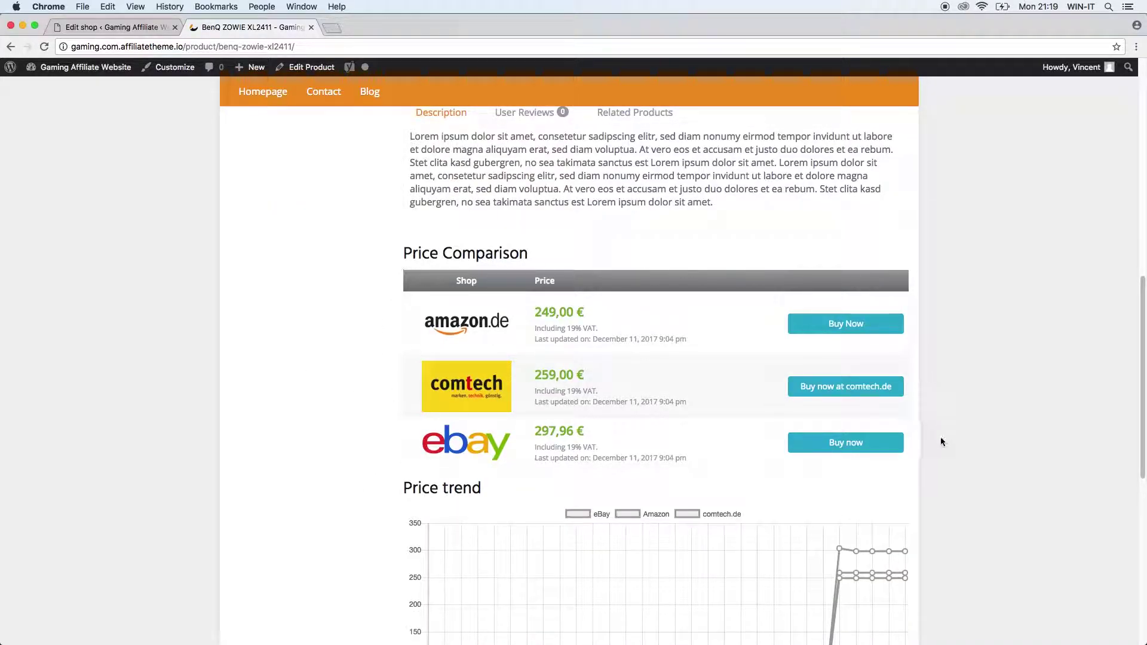
{"action": "scroll", "coordinate": [943, 469], "scroll_direction": "down", "scroll_amount": 3}
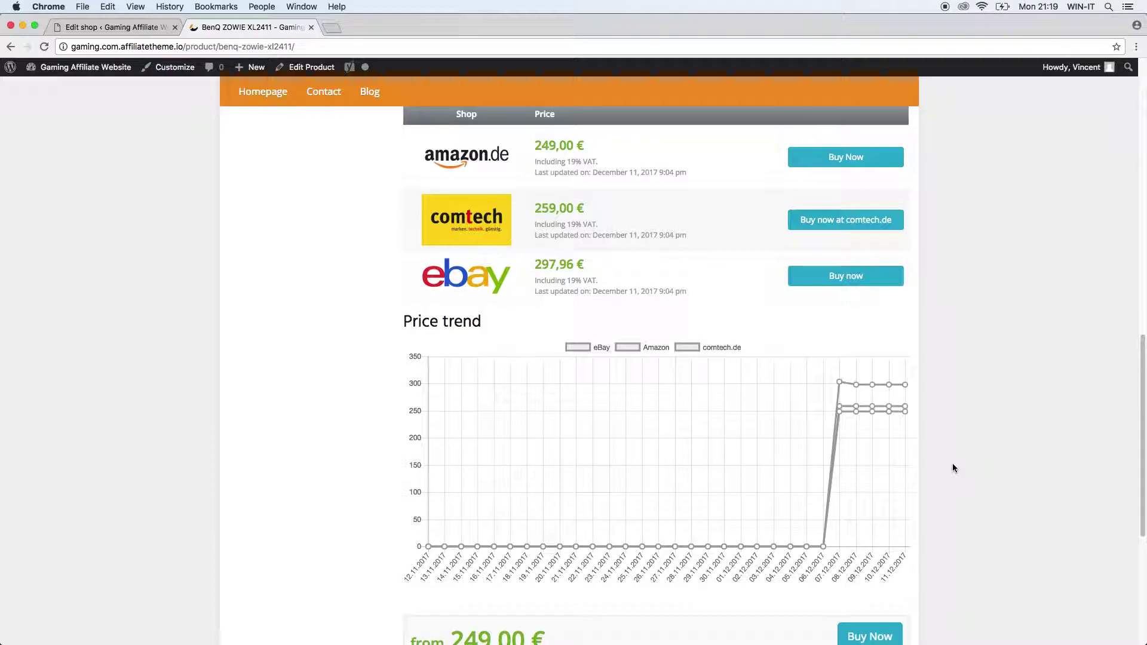
{"action": "mouse_move", "coordinate": [854, 410]}
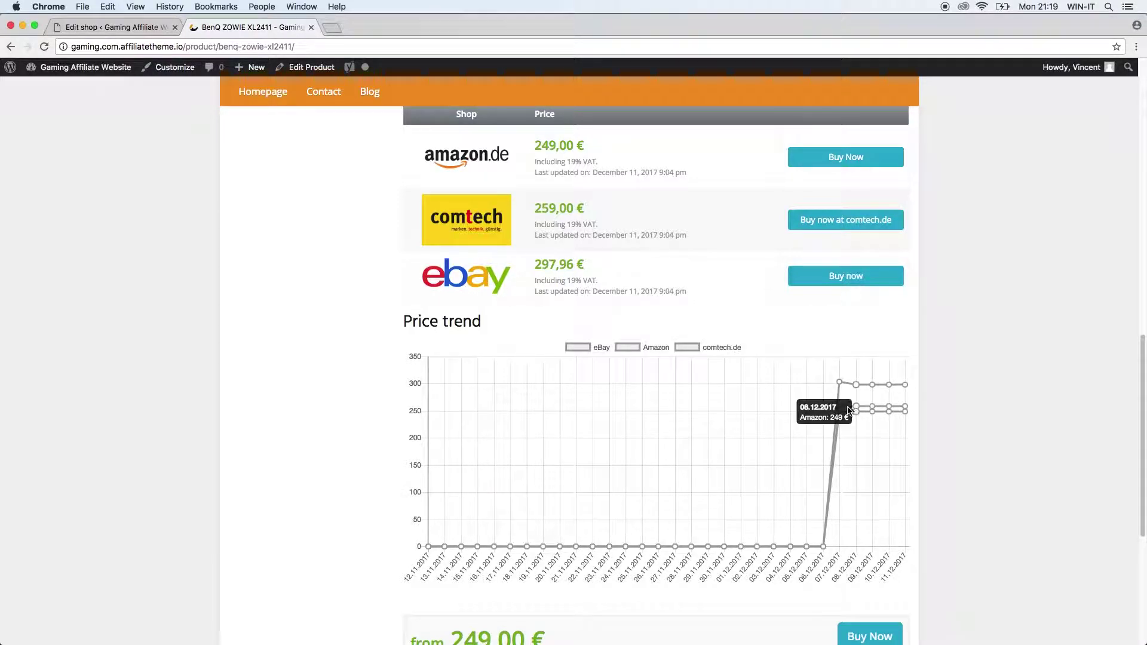
{"action": "mouse_move", "coordinate": [906, 408]}
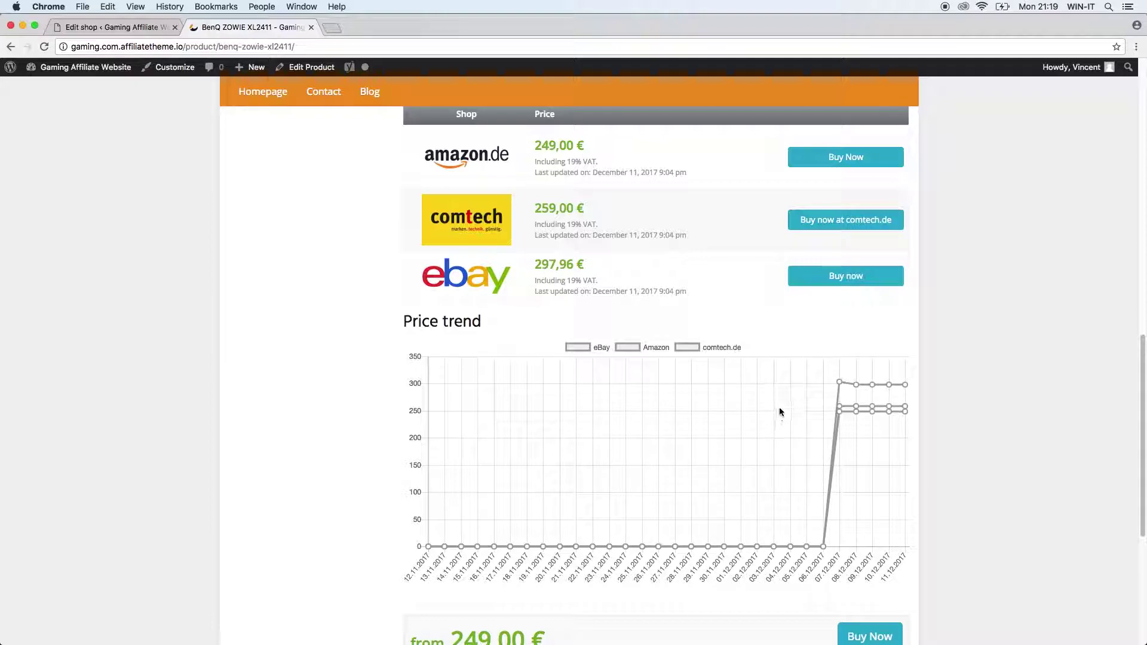
{"action": "mouse_move", "coordinate": [862, 391]}
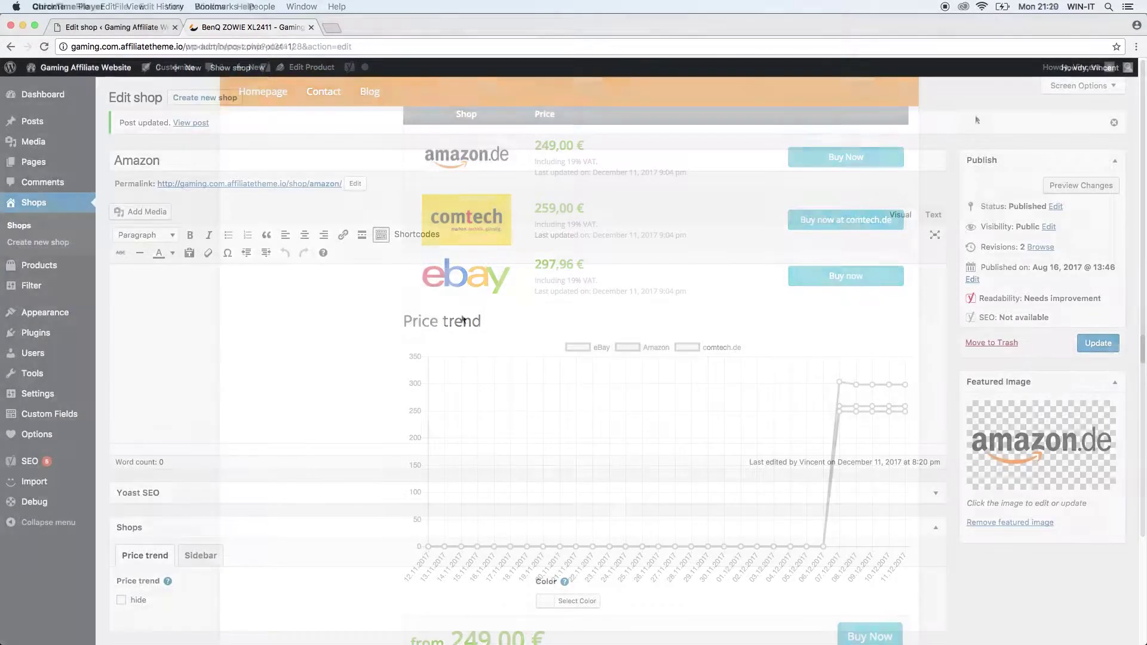
- Set the Amazon shop's price trend color to #e47911, update the shop and reload the BenQ ZOWIE XL2411 product page
{"action": "left_click", "coordinate": [378, 373]}
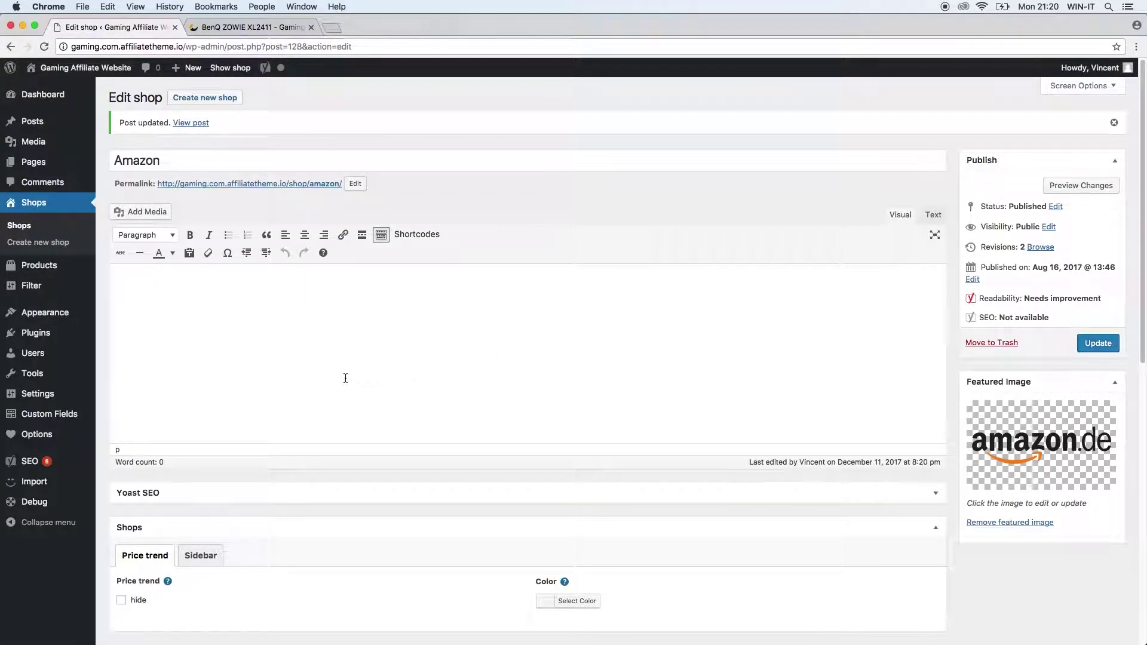
{"action": "scroll", "coordinate": [341, 394], "scroll_direction": "down", "scroll_amount": 5}
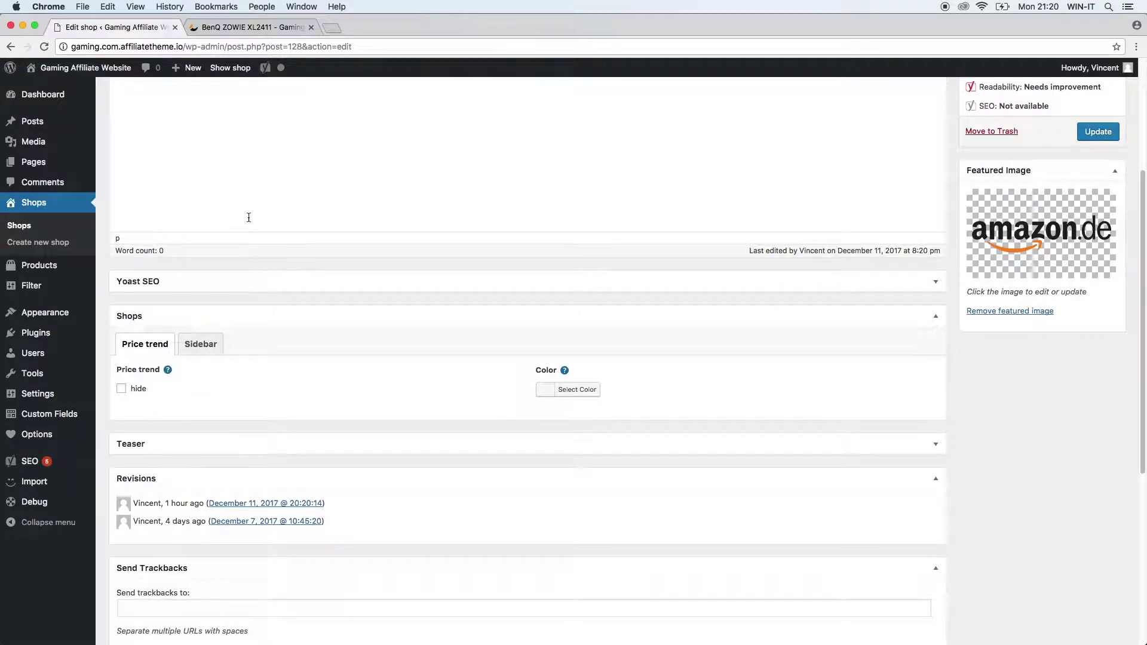
{"action": "key", "text": "ctrl+Tab"}
{"action": "mouse_move", "coordinate": [856, 411]}
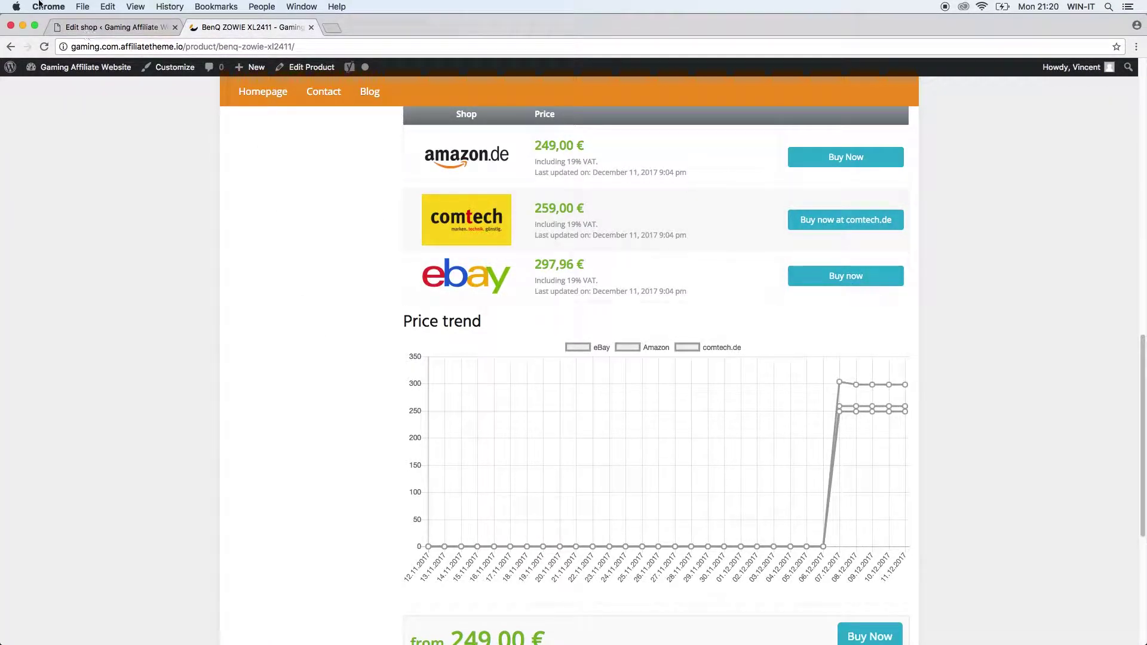
{"action": "left_click", "coordinate": [80, 28]}
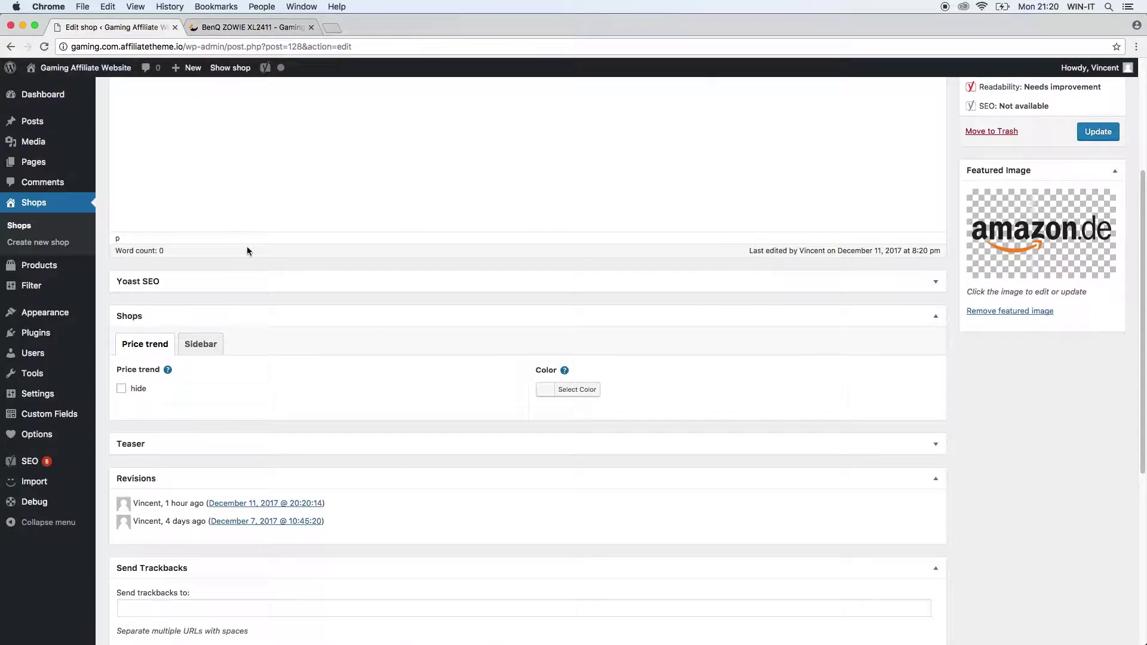
{"action": "left_click", "coordinate": [573, 391]}
{"action": "left_click", "coordinate": [616, 388]}
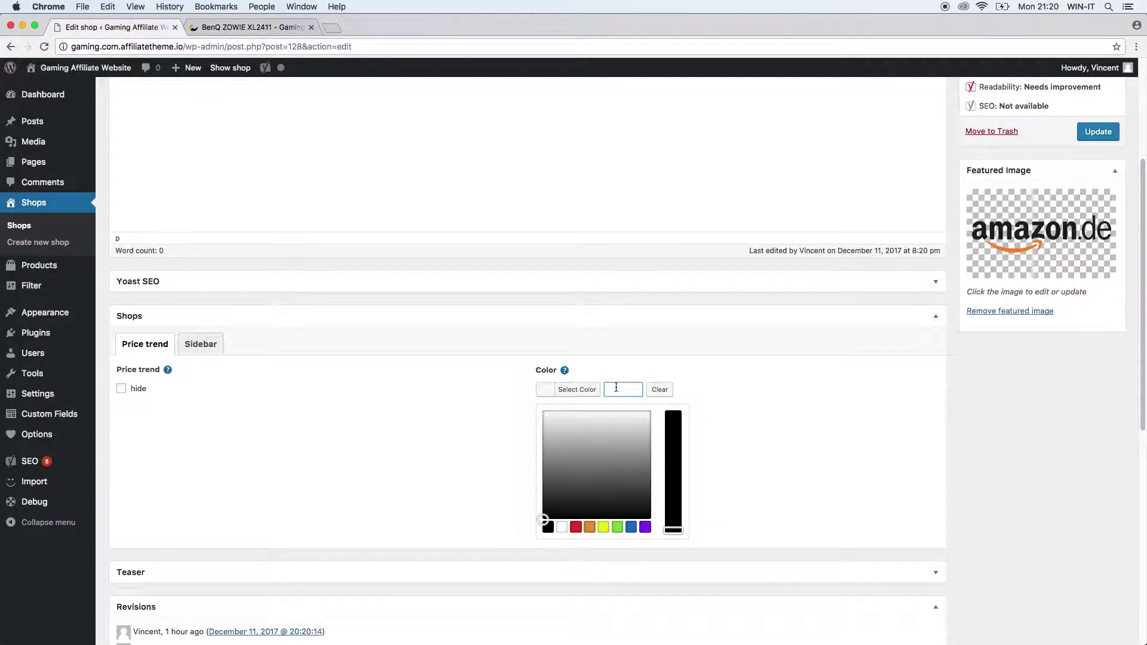
{"action": "type", "text": "#e47911"}
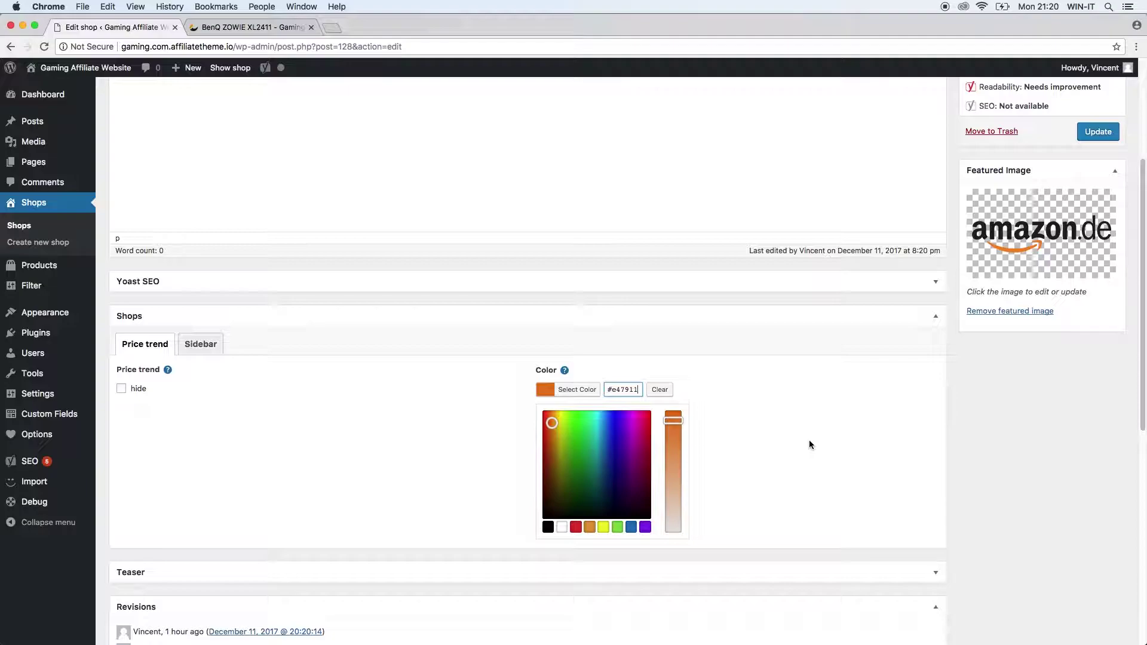
{"action": "left_click", "coordinate": [1104, 138]}
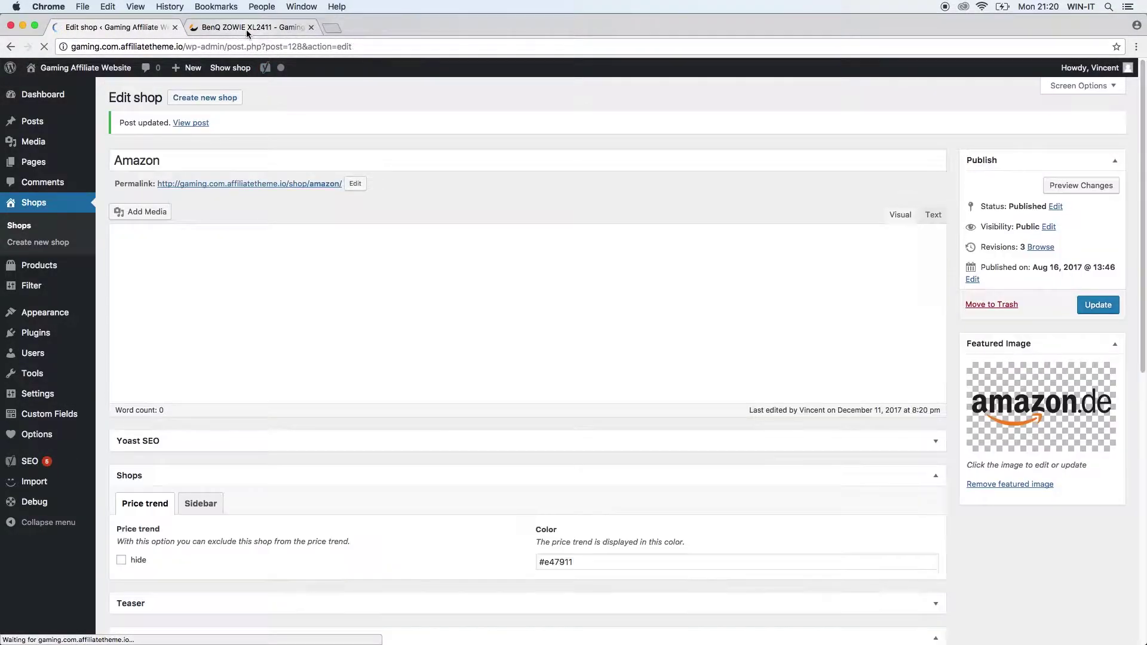
{"action": "left_click", "coordinate": [247, 29]}
{"action": "left_click", "coordinate": [45, 47]}
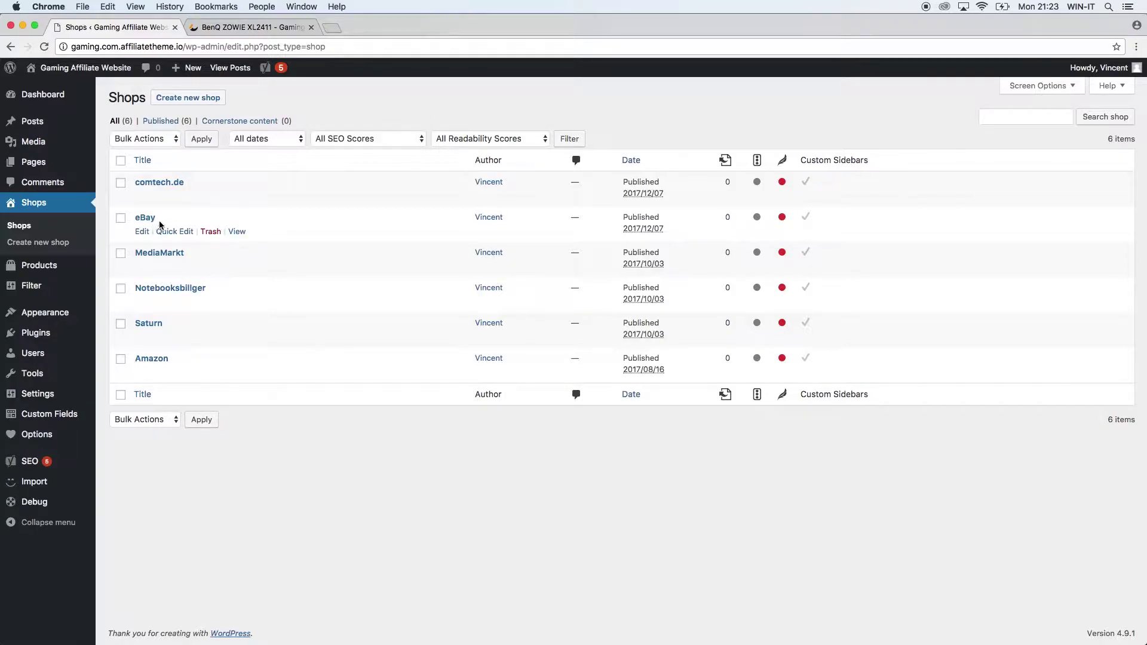
- Open the eBay shop for editing, upload ebay_logo.png from the Shop_Logos folder on the Desktop and set it as the featured image
{"action": "left_click", "coordinate": [144, 231]}
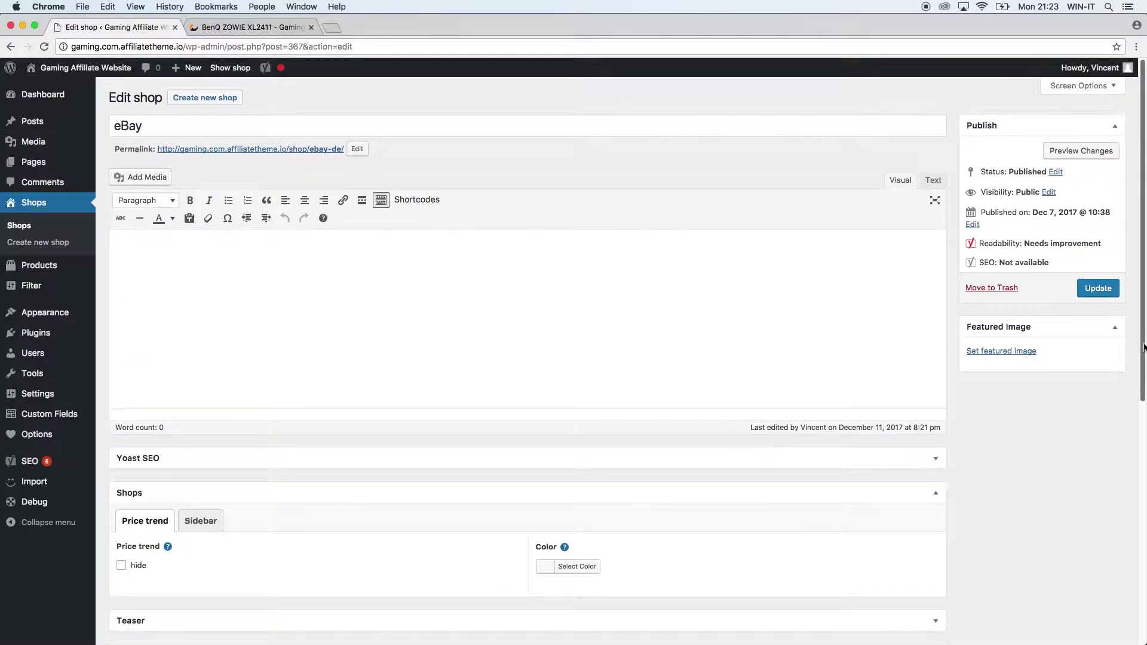
{"action": "left_click", "coordinate": [1008, 352]}
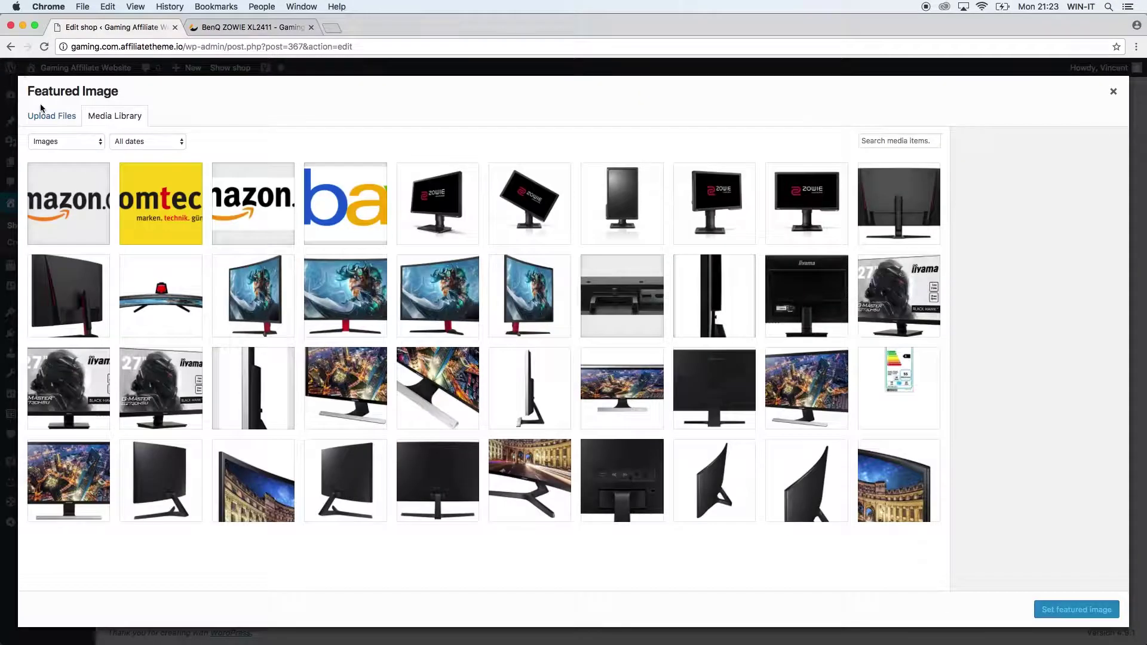
{"action": "left_click", "coordinate": [44, 113]}
{"action": "left_click", "coordinate": [535, 331]}
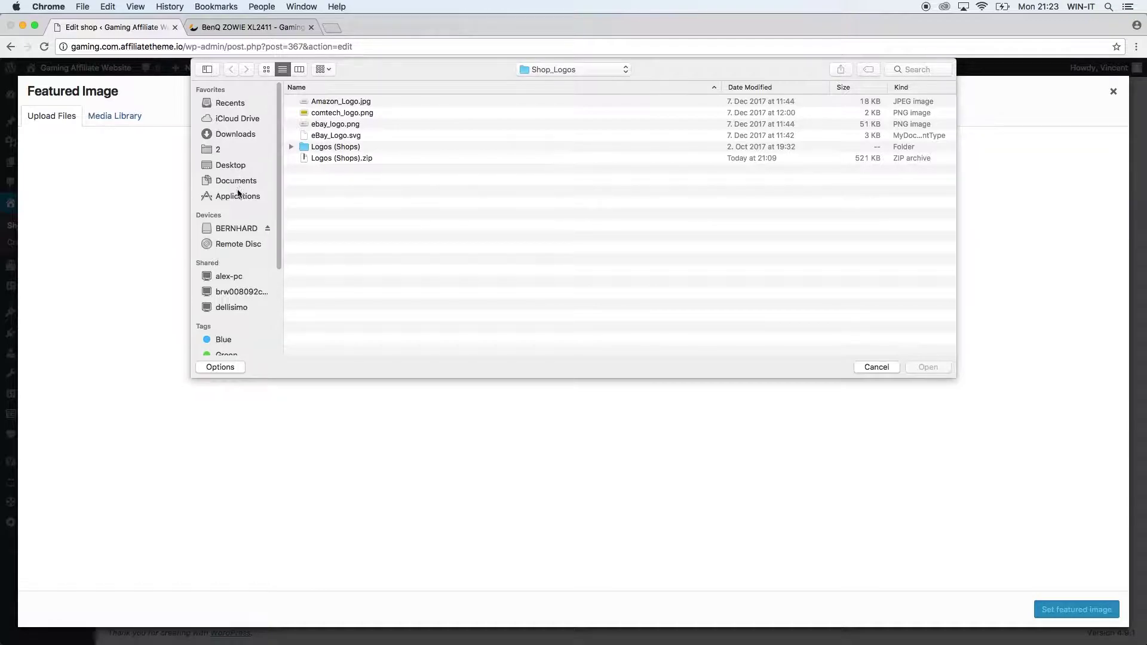
{"action": "left_click", "coordinate": [234, 135]}
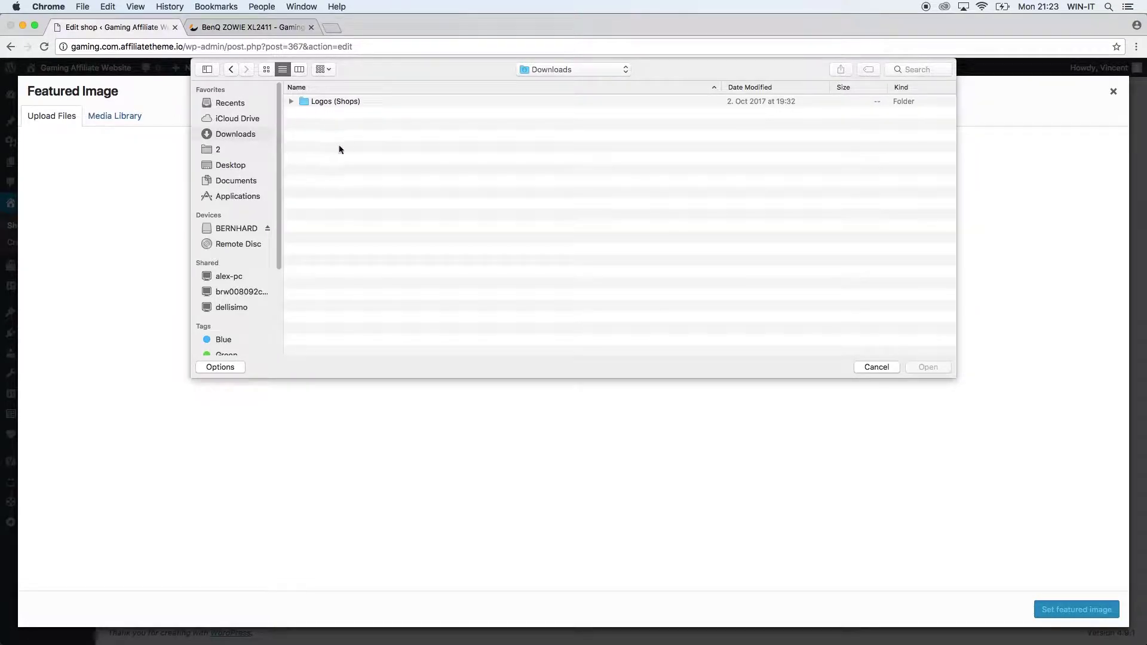
{"action": "double_click", "coordinate": [348, 99]}
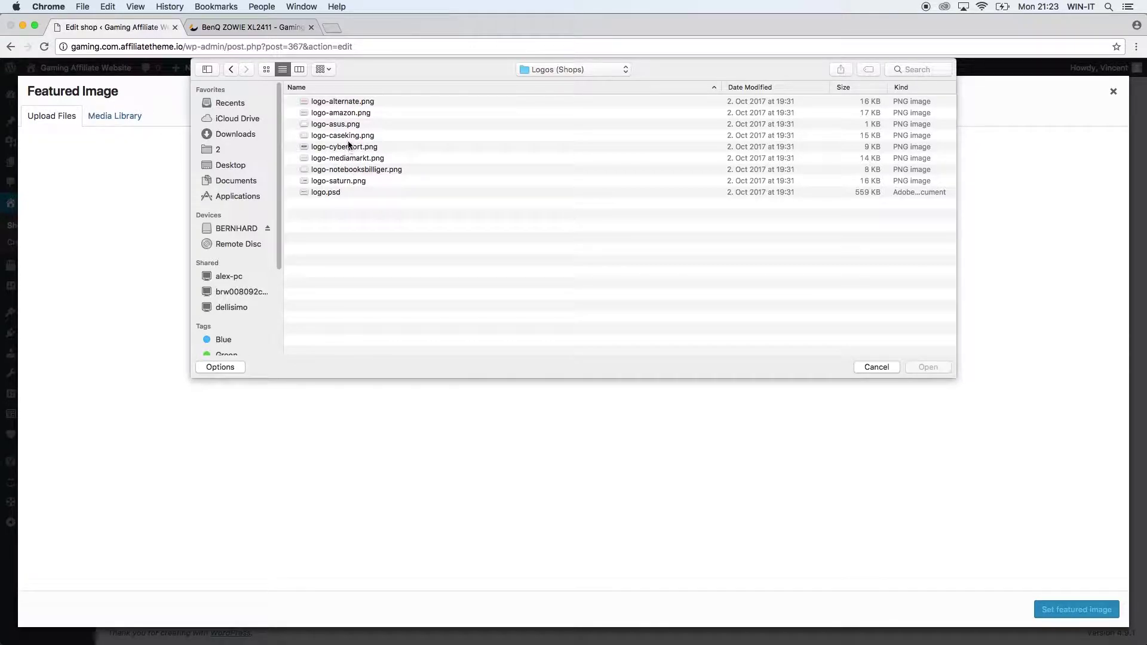
{"action": "left_click", "coordinate": [247, 166]}
{"action": "double_click", "coordinate": [325, 102]}
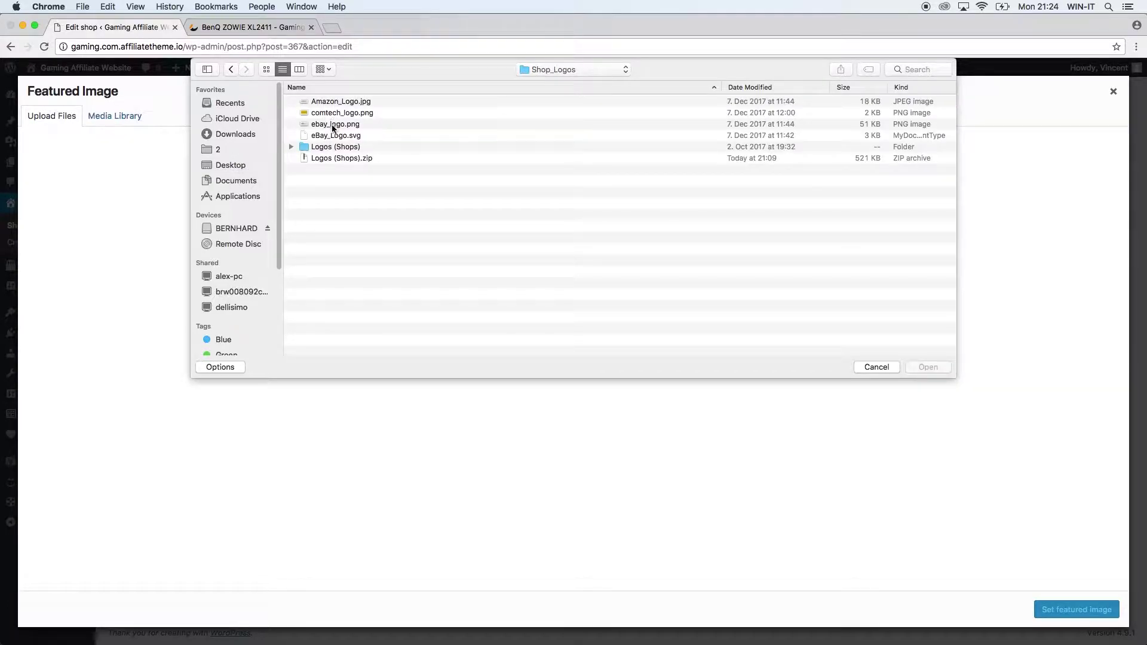
{"action": "left_click", "coordinate": [333, 125]}
{"action": "left_click", "coordinate": [928, 366]}
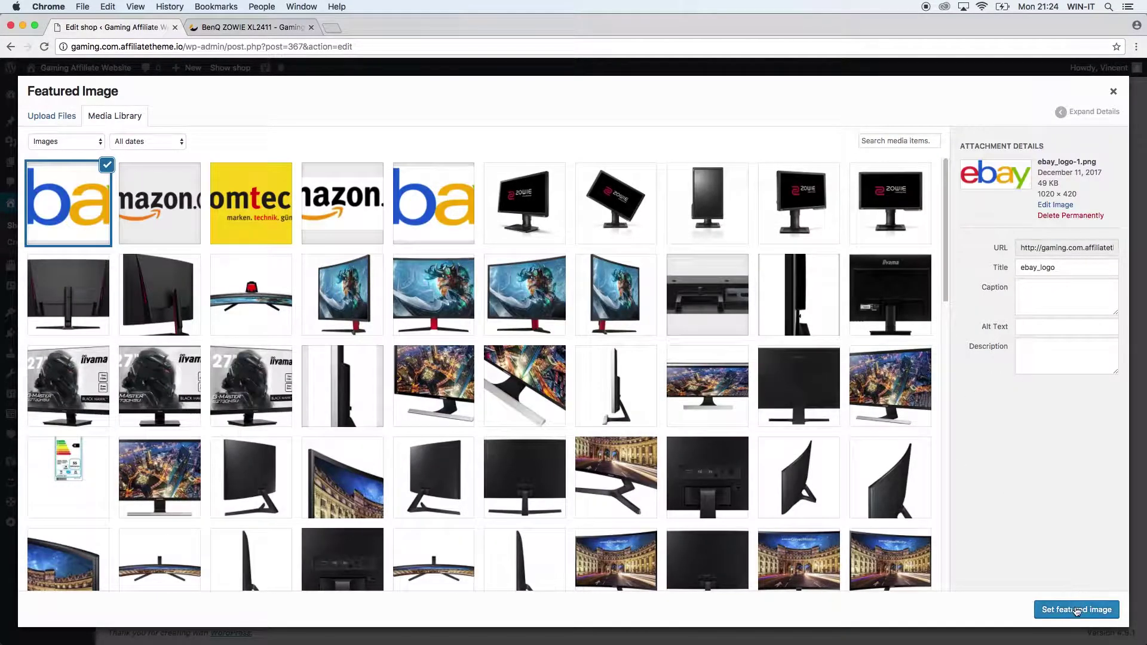
{"action": "left_click", "coordinate": [1077, 611]}
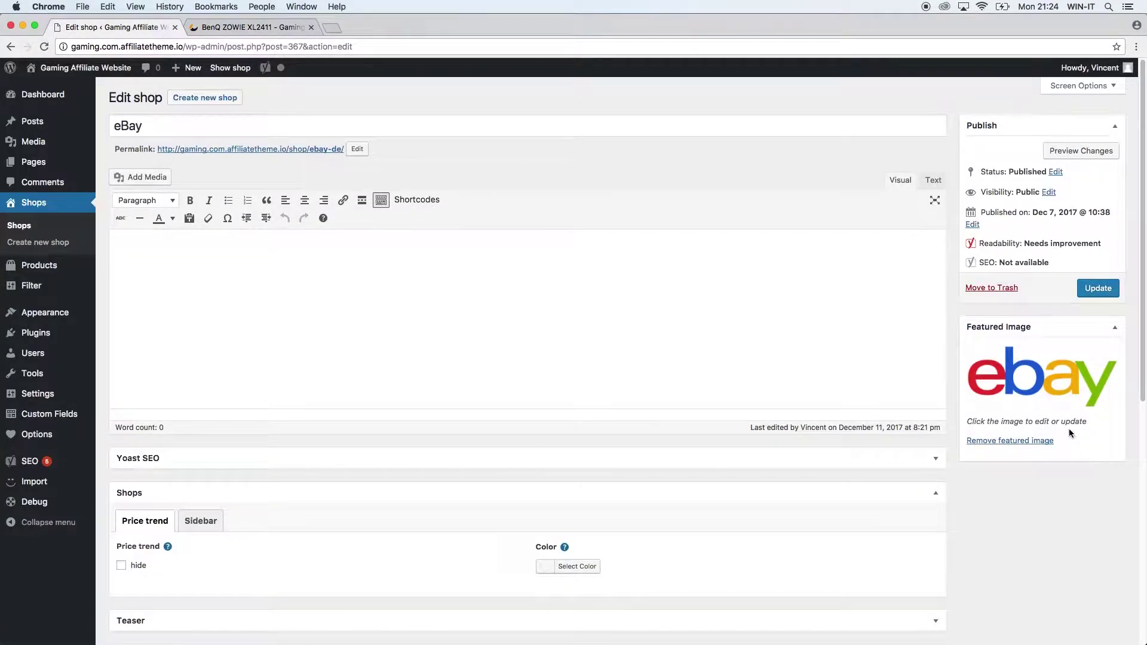
- Copy the eBay-Blue code #0064d2 from the Notes app and set it as the eBay shop's price trend color
{"action": "scroll", "coordinate": [625, 494], "scroll_direction": "down", "scroll_amount": 5}
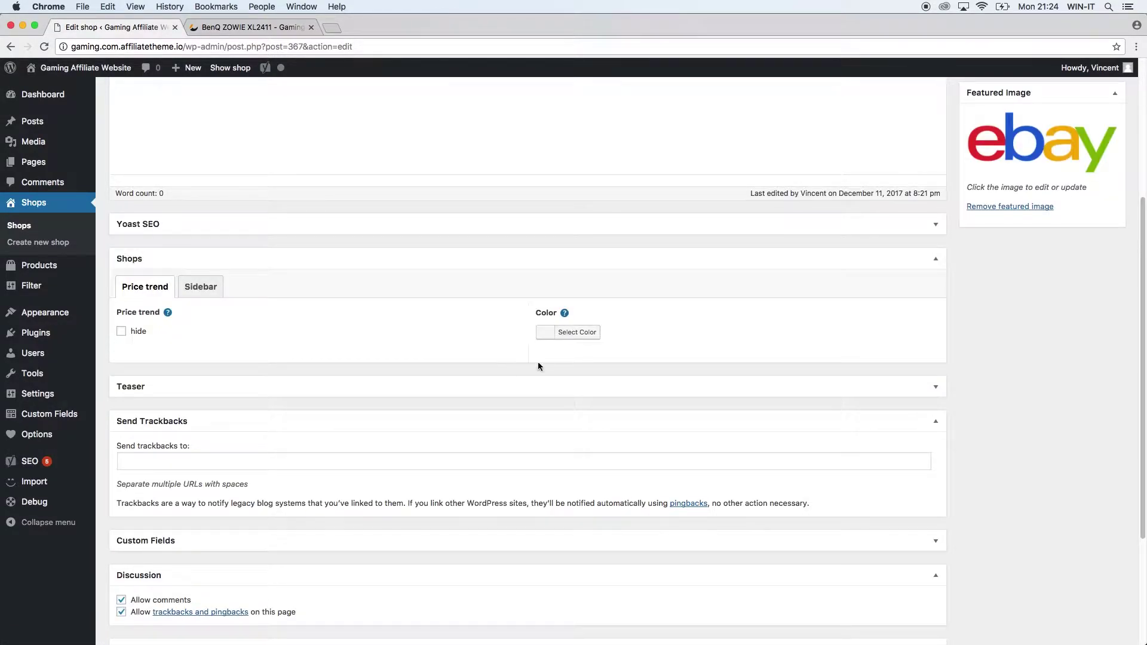
{"action": "left_click", "coordinate": [585, 332]}
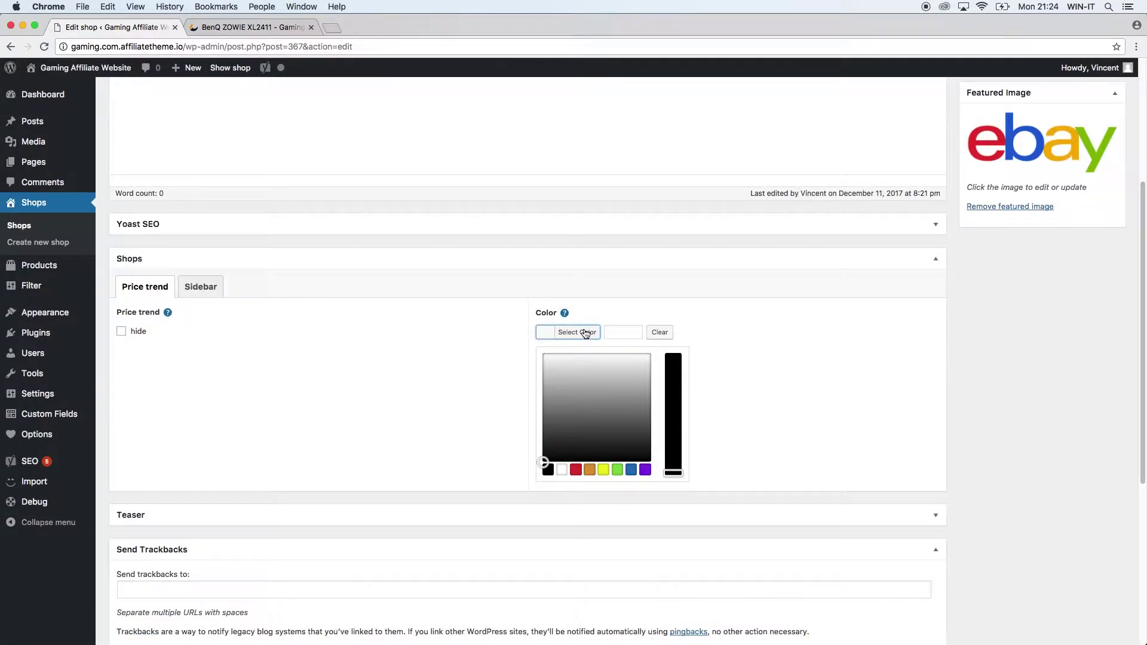
{"action": "mouse_move", "coordinate": [727, 643]}
{"action": "left_click", "coordinate": [523, 621]}
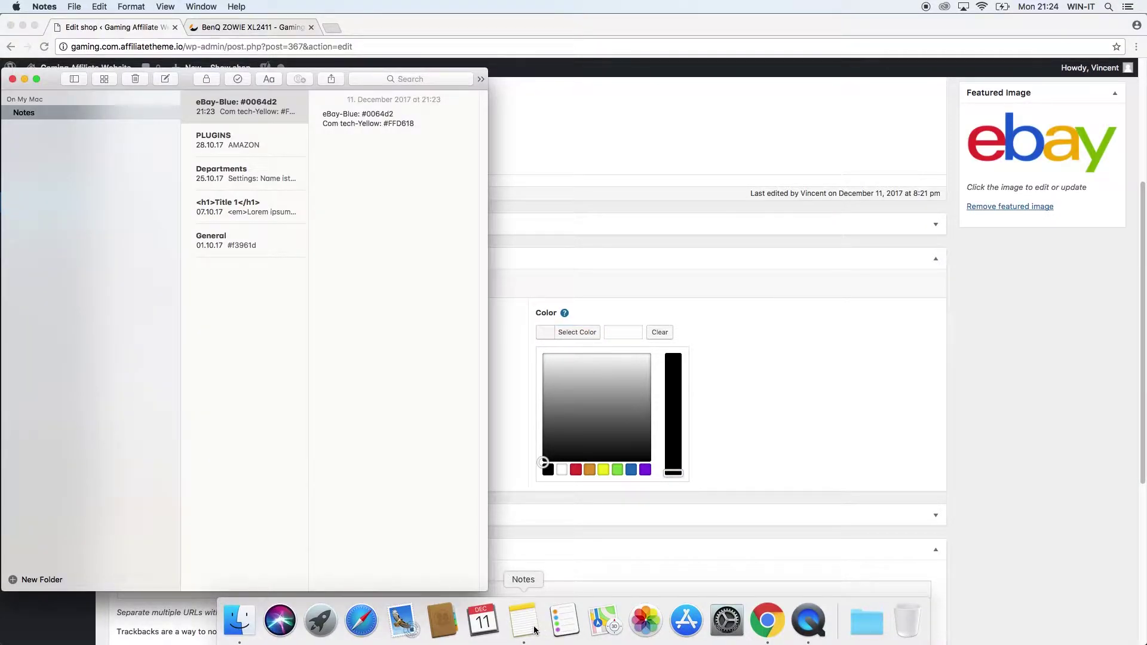
{"action": "right_click", "coordinate": [341, 276]}
{"action": "left_click", "coordinate": [371, 129]}
{"action": "left_click_drag", "start_coordinate": [395, 113], "coordinate": [361, 114]}
{"action": "key", "text": "super+c"}
{"action": "key", "text": "super+Tab"}
{"action": "left_click", "coordinate": [625, 335]}
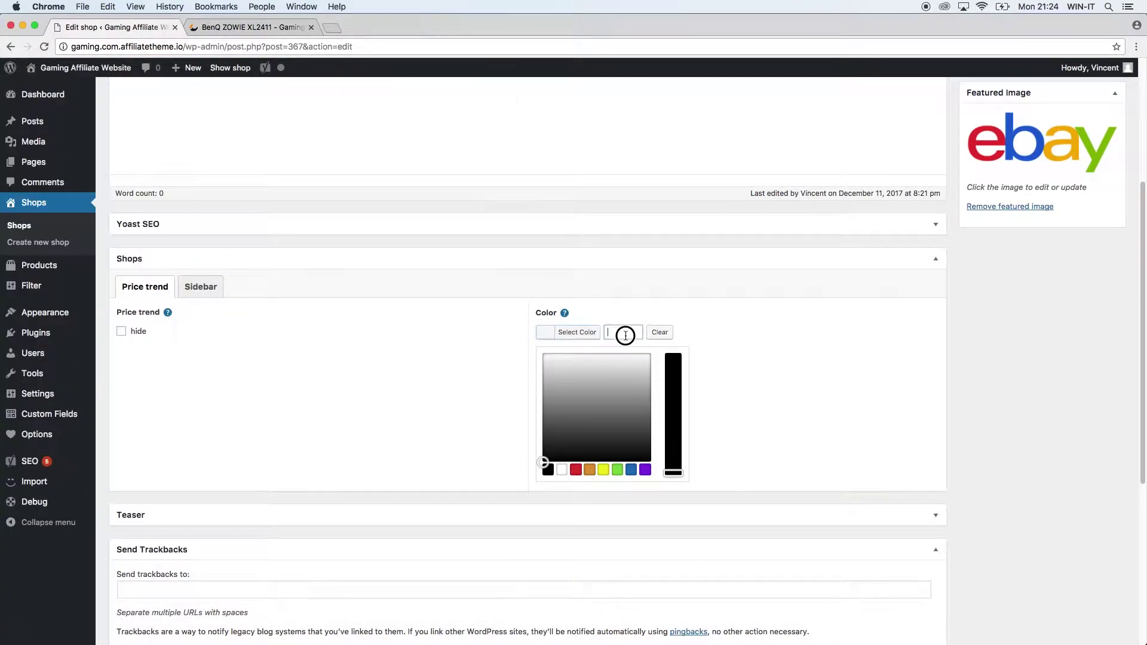
{"action": "key", "text": "super+v"}
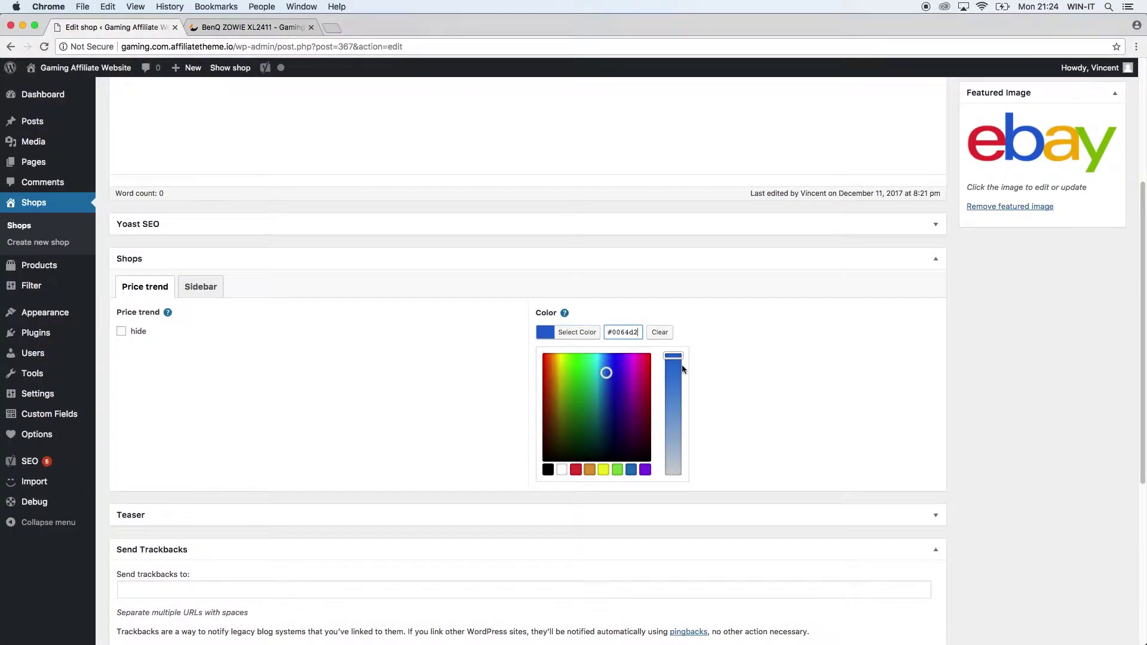
- Update the eBay shop and reload the BenQ ZOWIE XL2411 product page to check its price trend chart
{"action": "scroll", "coordinate": [974, 400], "scroll_direction": "up", "scroll_amount": 5}
{"action": "left_click", "coordinate": [1098, 289]}
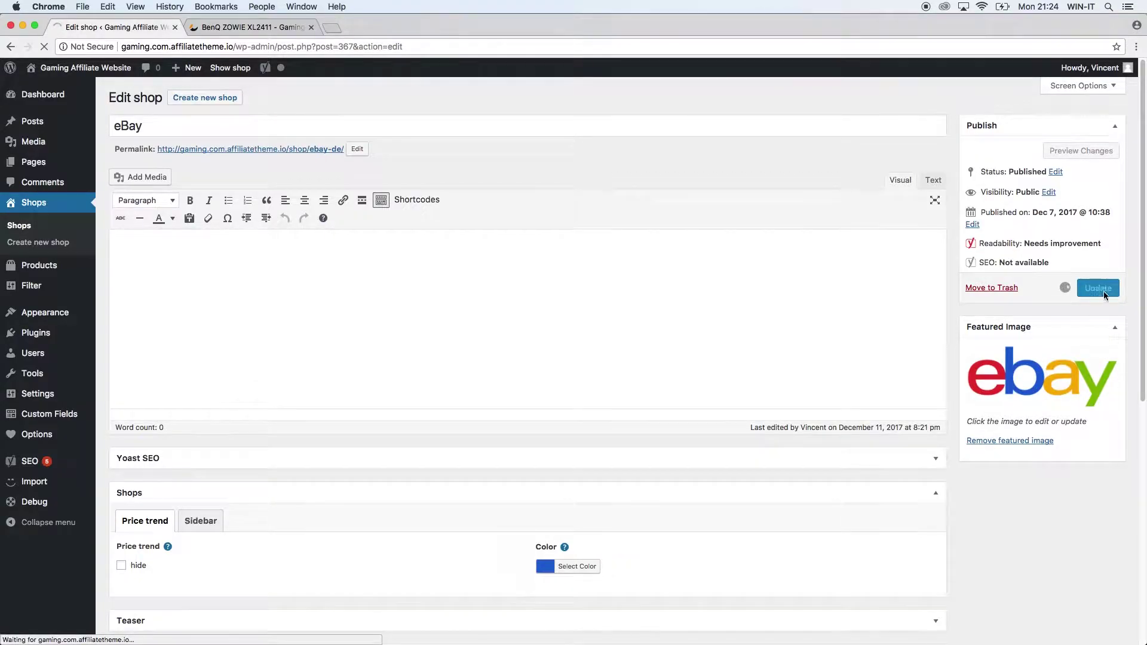
{"action": "left_click", "coordinate": [239, 28]}
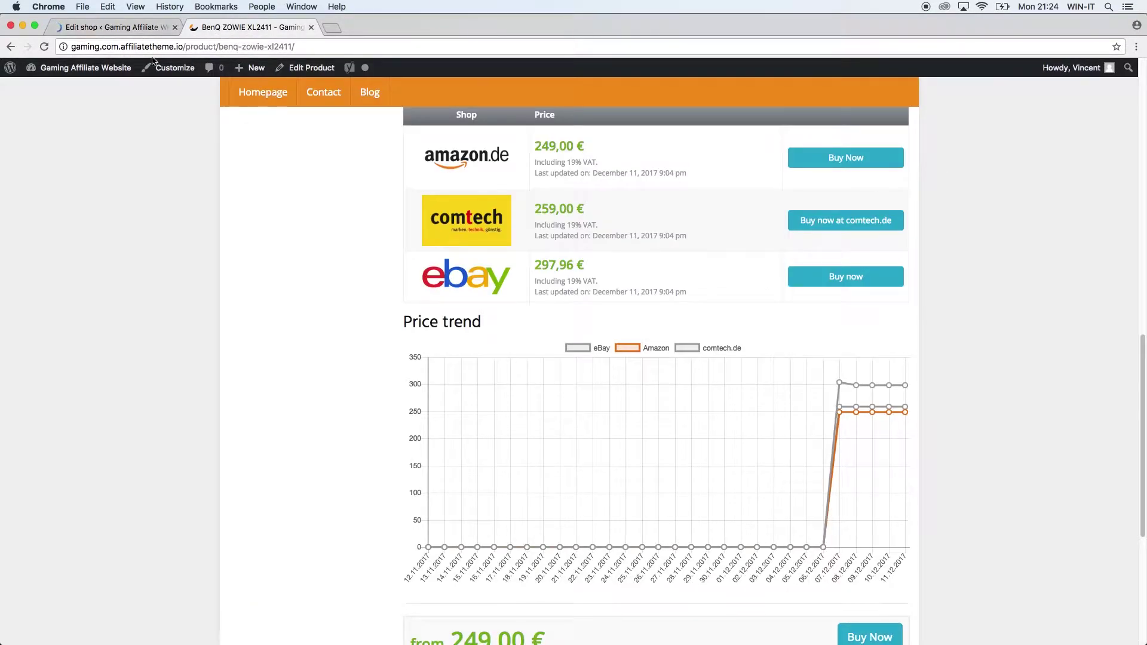
{"action": "left_click", "coordinate": [43, 46]}
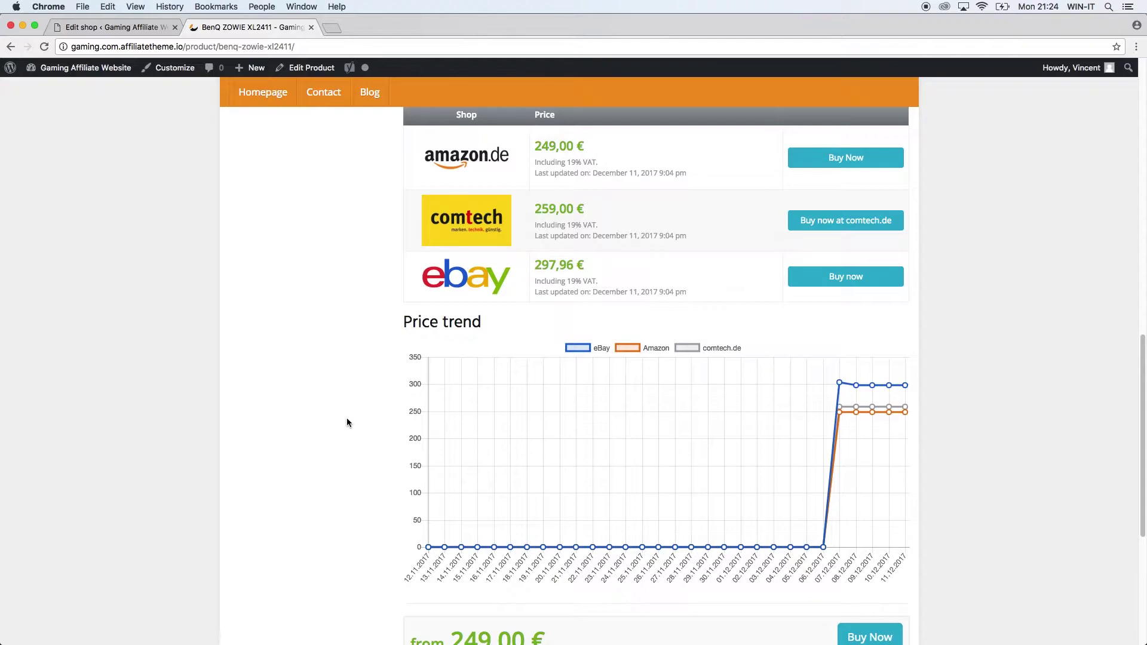
- Open the comtech.de shop for editing and set its price trend color to #FFD618, copied from the Notes app
{"action": "left_click", "coordinate": [109, 27]}
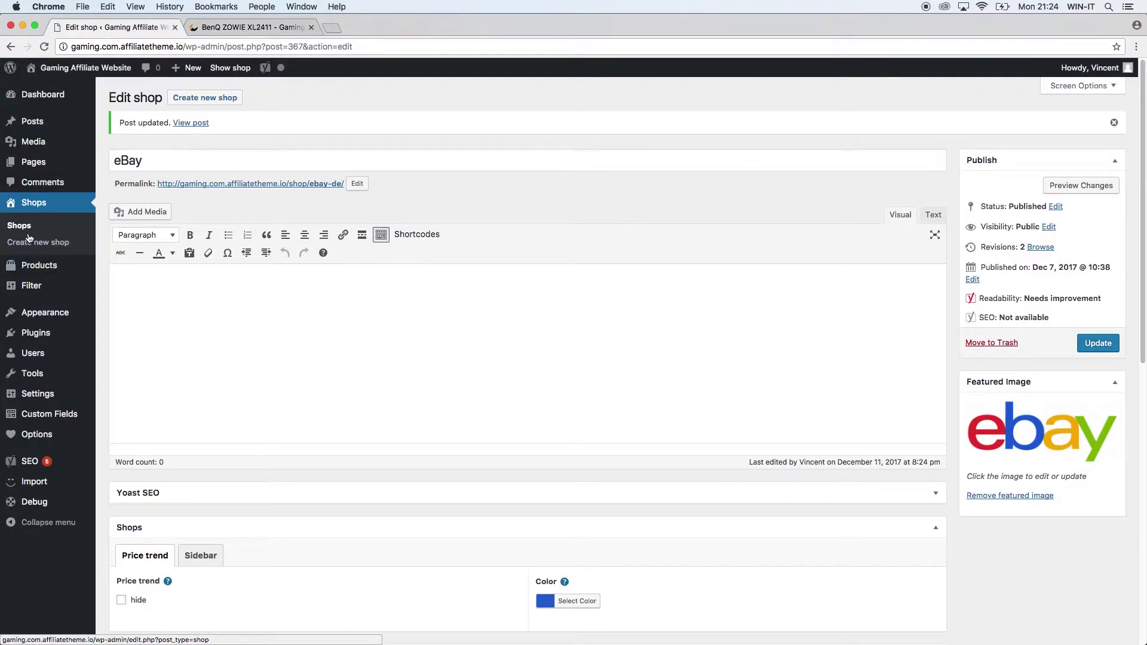
{"action": "left_click", "coordinate": [23, 227]}
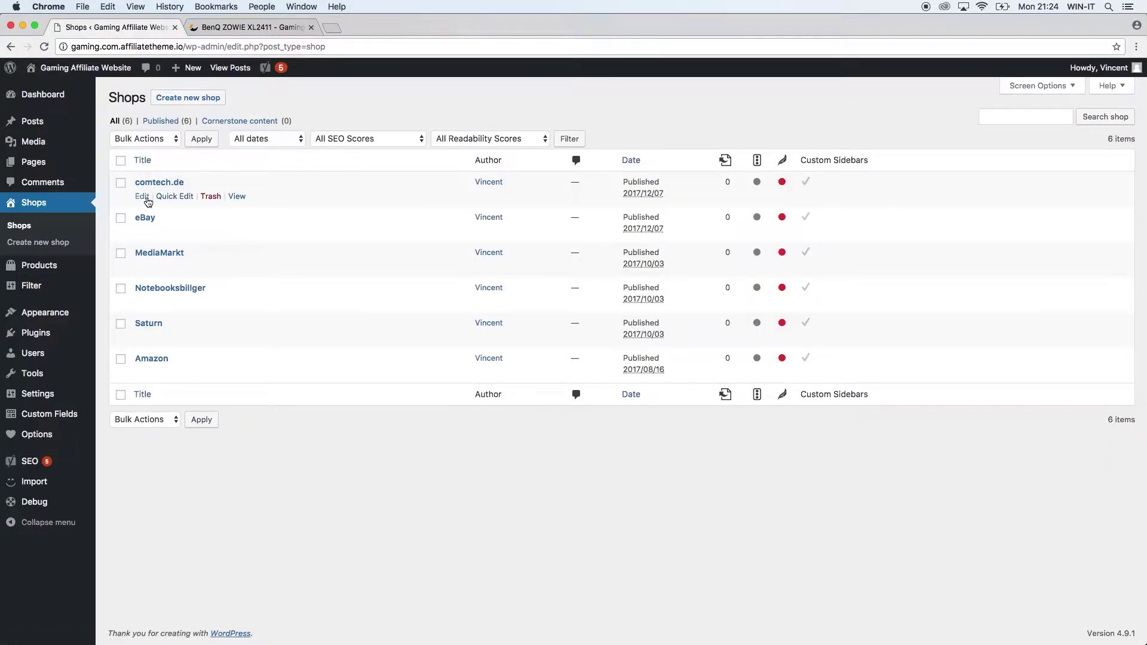
{"action": "left_click", "coordinate": [144, 195]}
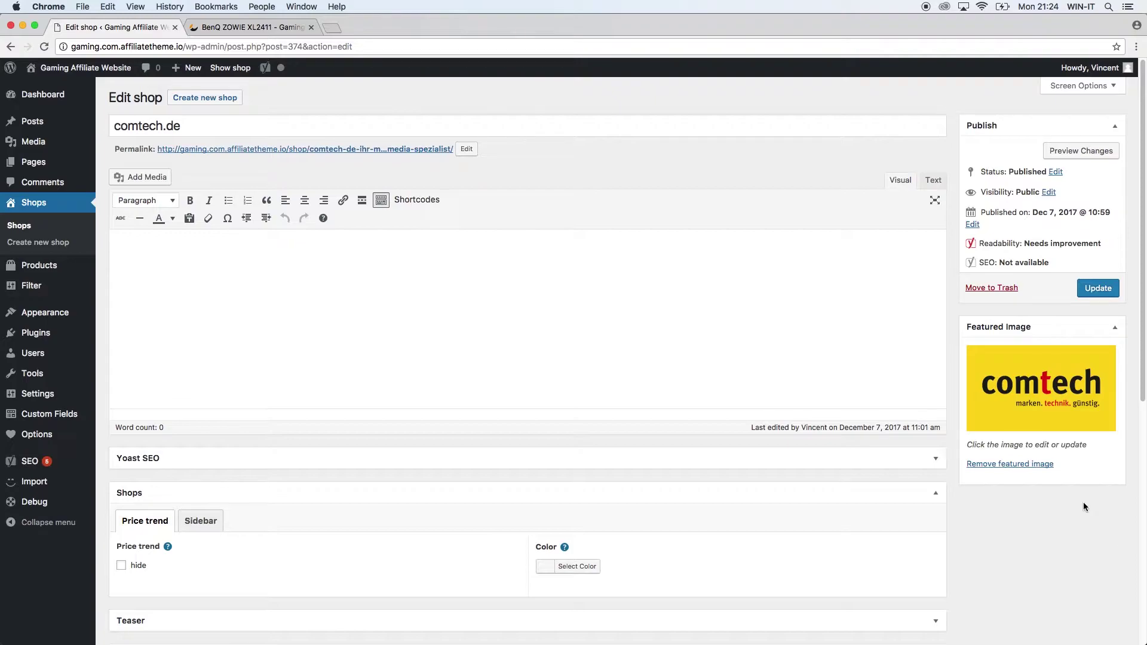
{"action": "scroll", "coordinate": [809, 558], "scroll_direction": "down", "scroll_amount": 2}
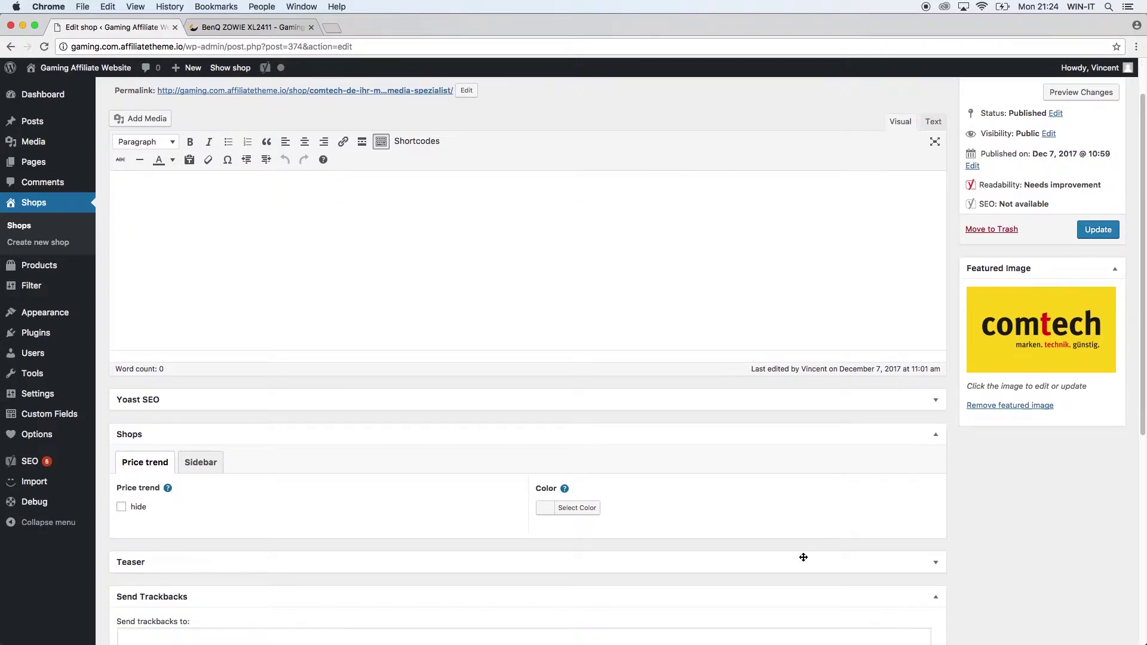
{"action": "left_click", "coordinate": [591, 506]}
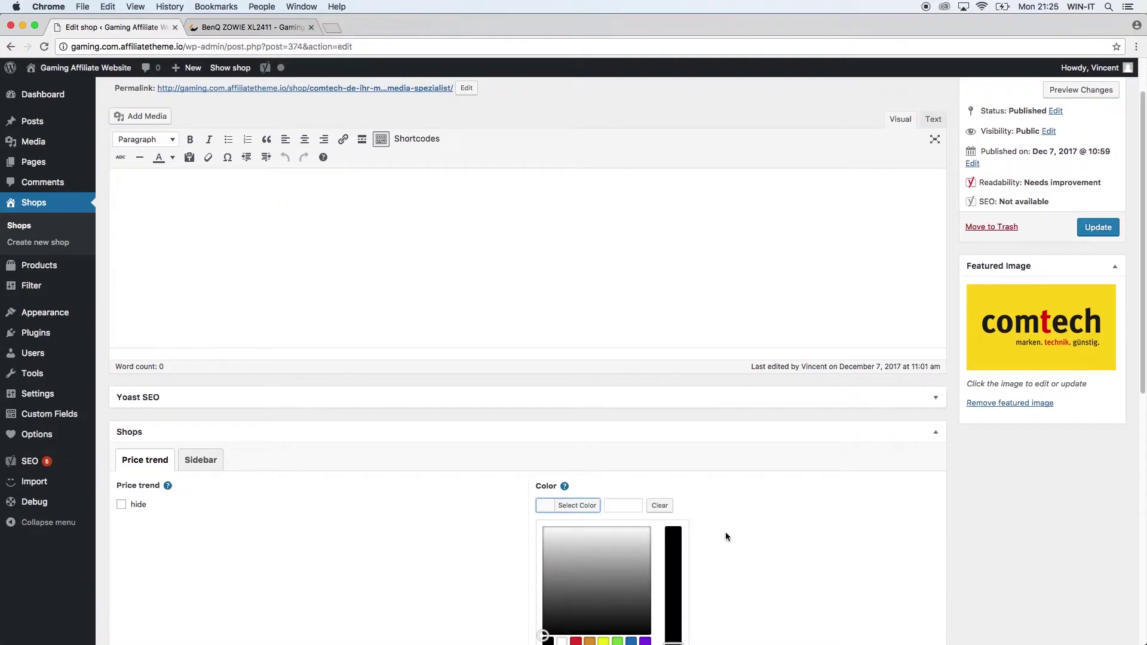
{"action": "scroll", "coordinate": [775, 476], "scroll_direction": "down", "scroll_amount": 2}
{"action": "key", "text": "super+Tab"}
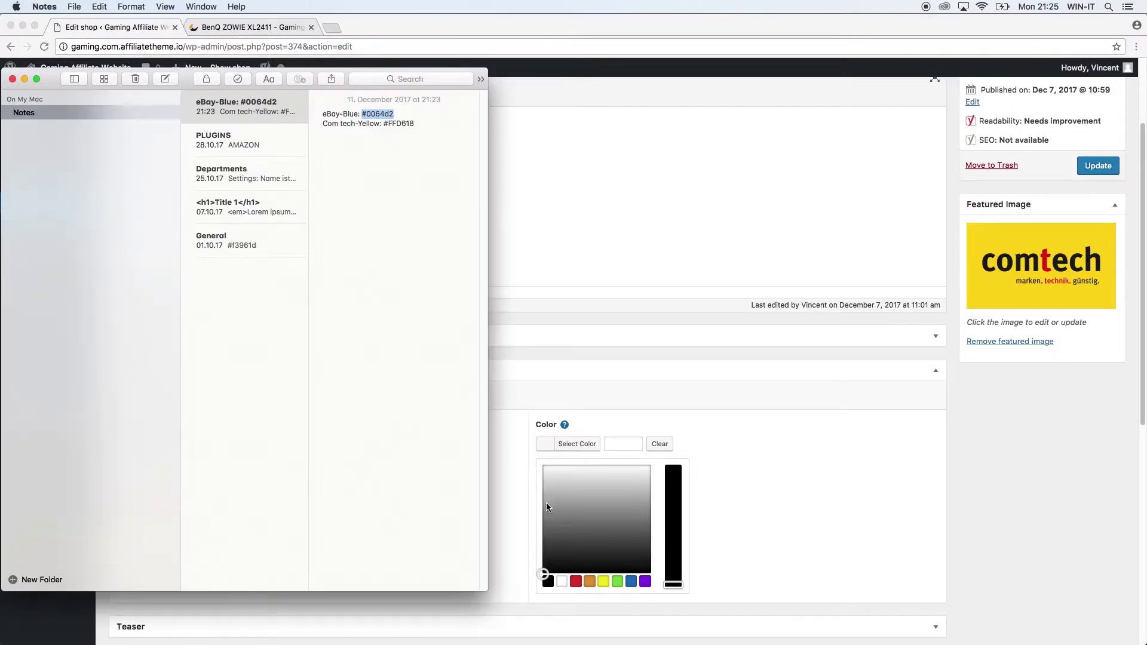
{"action": "left_click_drag", "start_coordinate": [383, 124], "coordinate": [413, 123]}
{"action": "key", "text": "super+c"}
{"action": "key", "text": "super+Tab"}
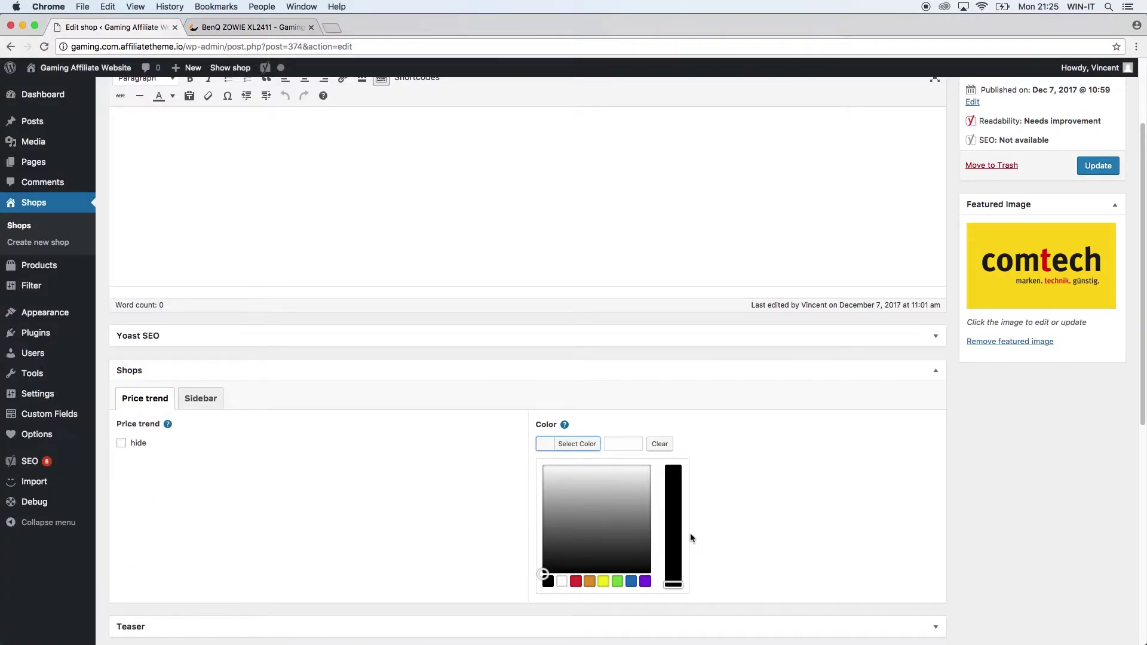
{"action": "left_click", "coordinate": [616, 439]}
{"action": "key", "text": "super+v"}
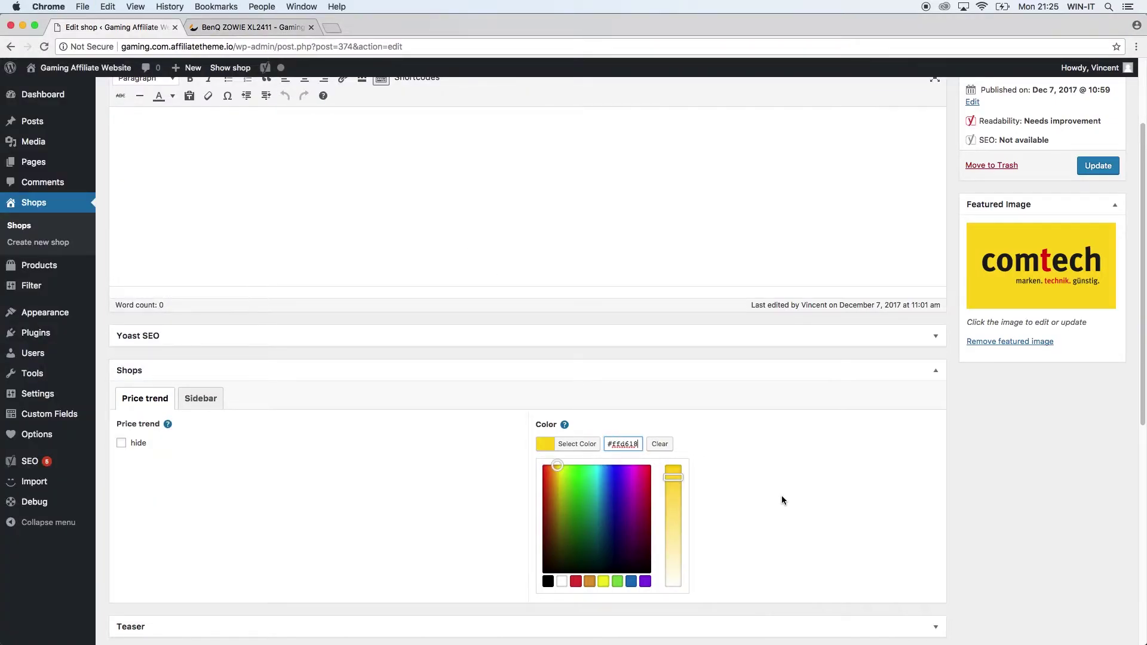
- Update the comtech.de shop and reload the BenQ ZOWIE XL2411 product page
{"action": "left_click", "coordinate": [1090, 170]}
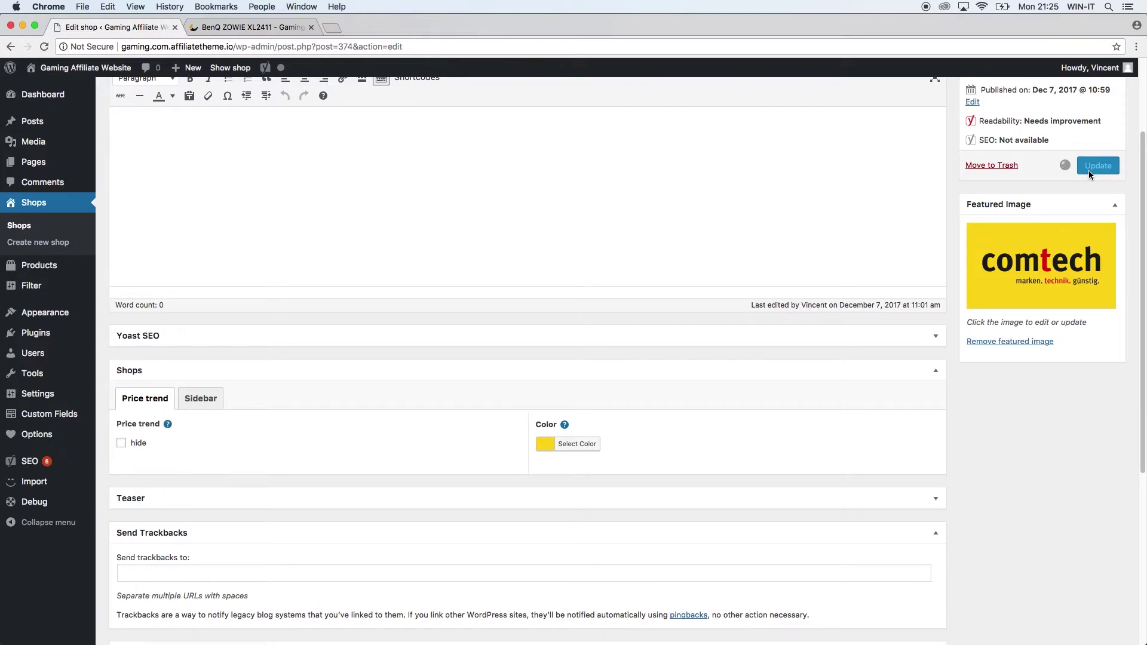
{"action": "left_click", "coordinate": [225, 28]}
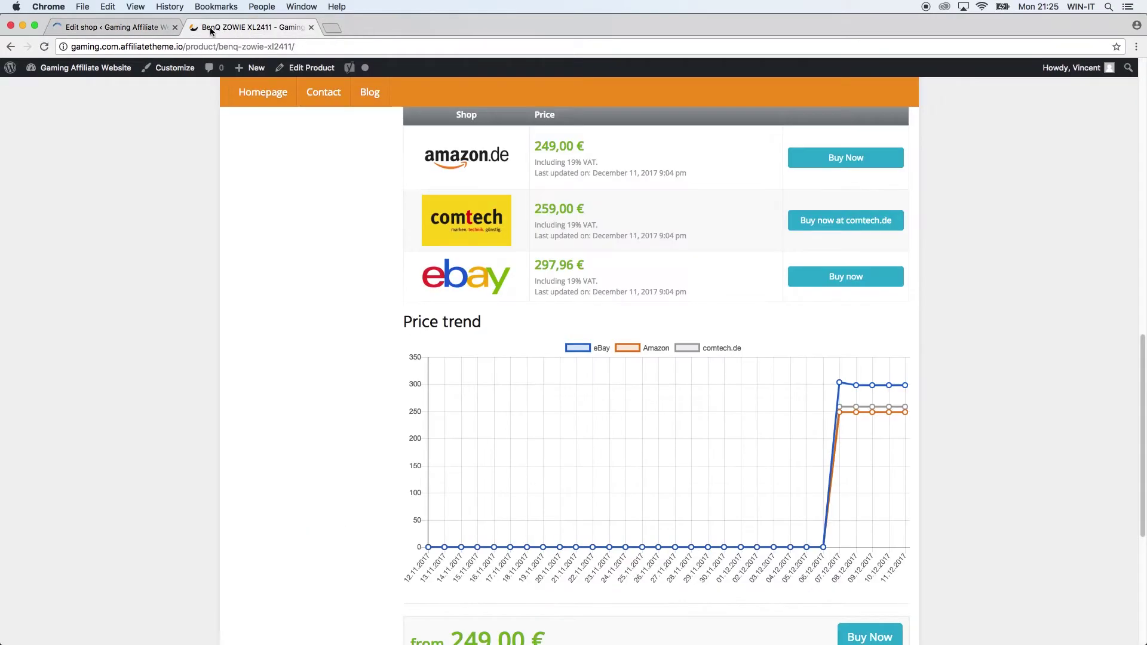
{"action": "left_click", "coordinate": [46, 50]}
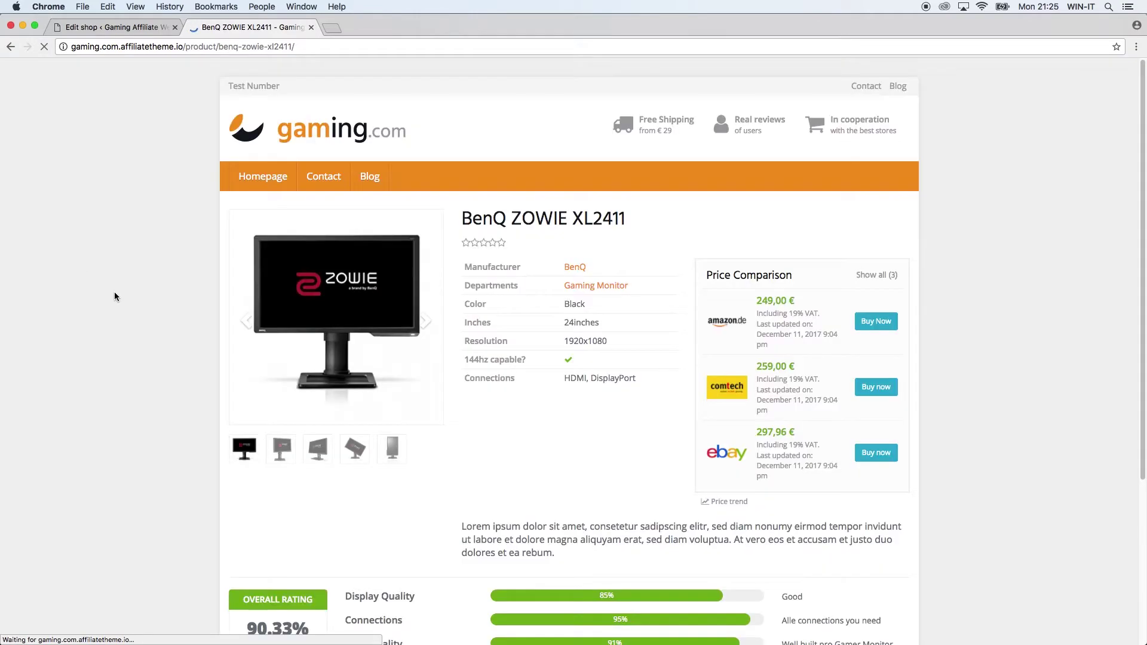